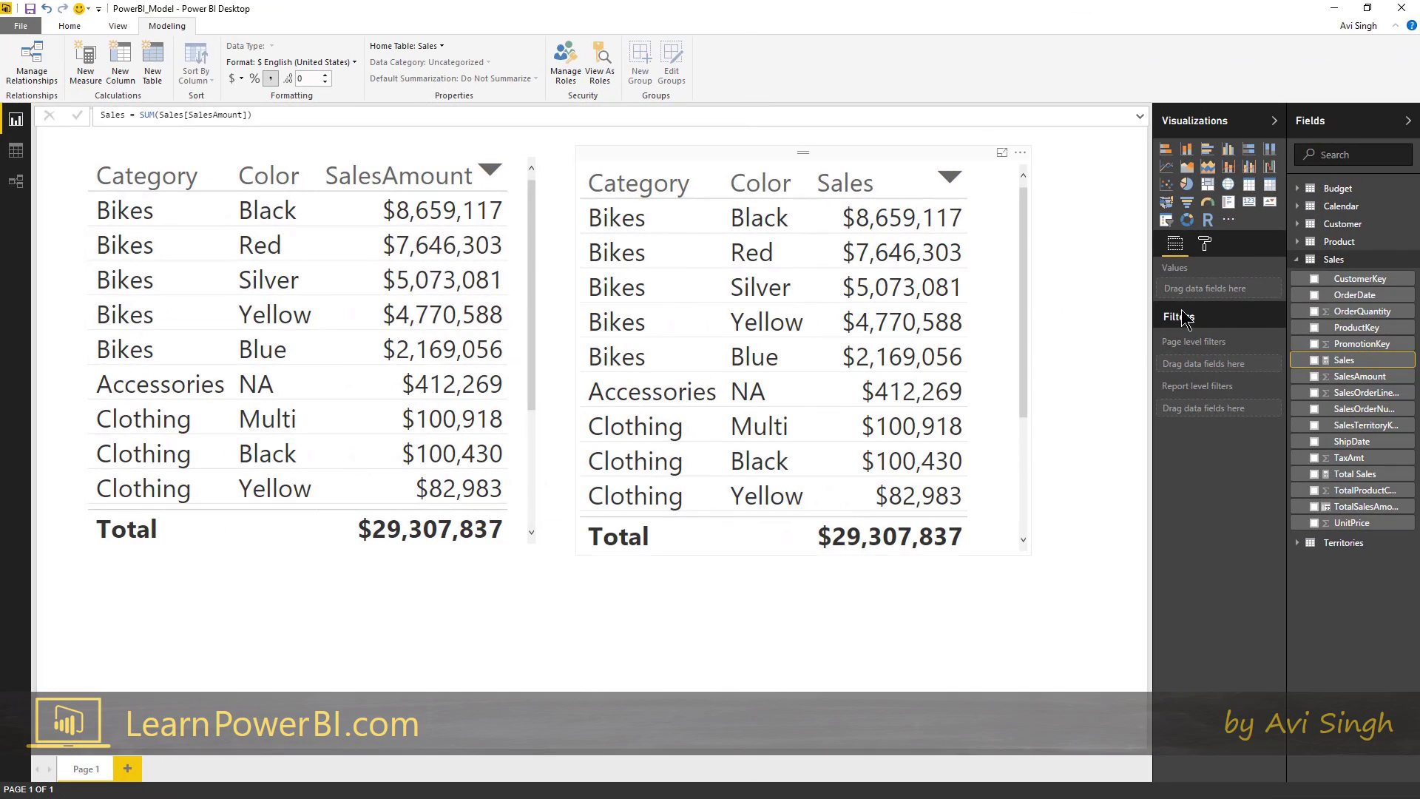
Expand the Budget table to show BudgetAmount, Category, Month, ProductKey, ProductName and Subcategory.
left_click(1299, 190)
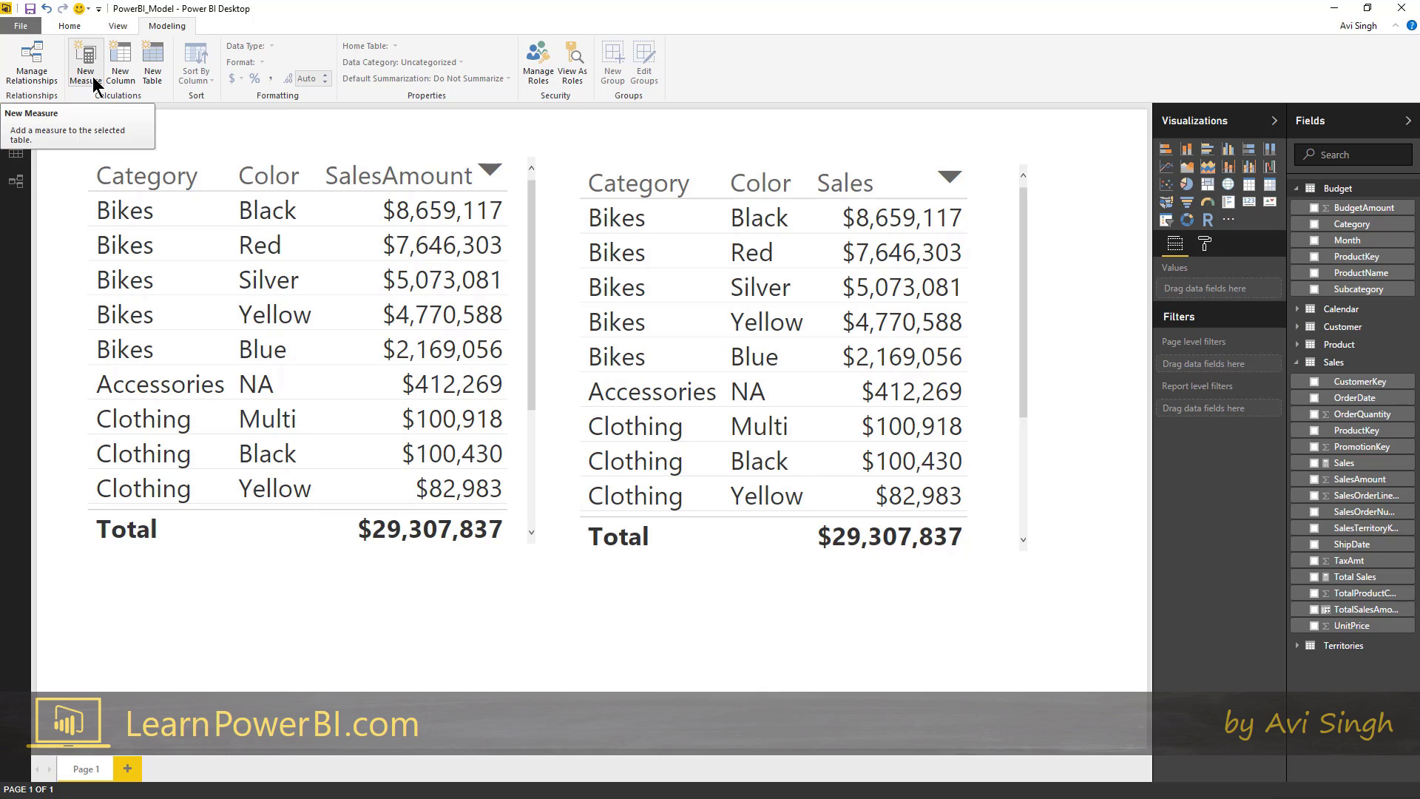
Create a new measure in the Budget table: Budget = SUM(Budget[BudgetAmount]).
left_click(1367, 226)
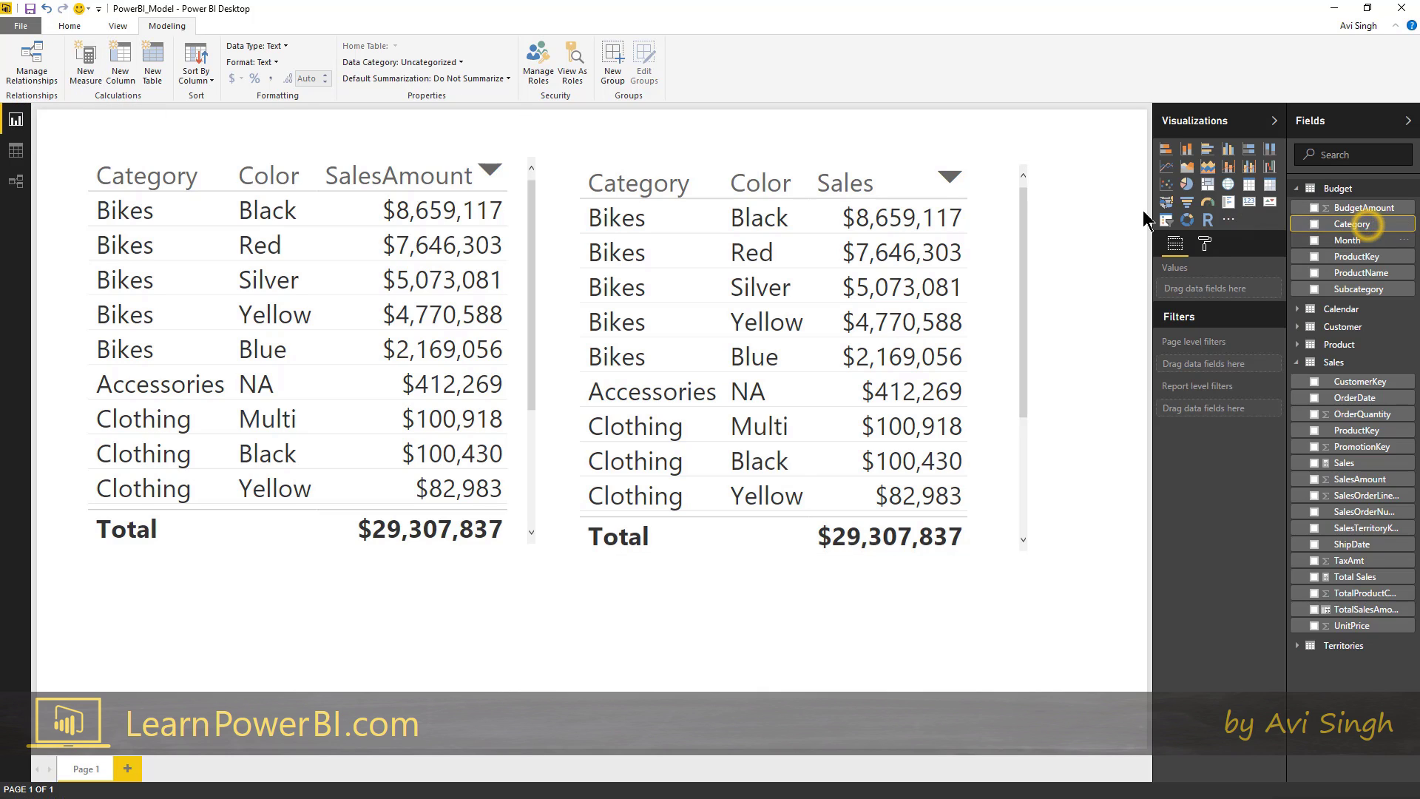
left_click(85, 65)
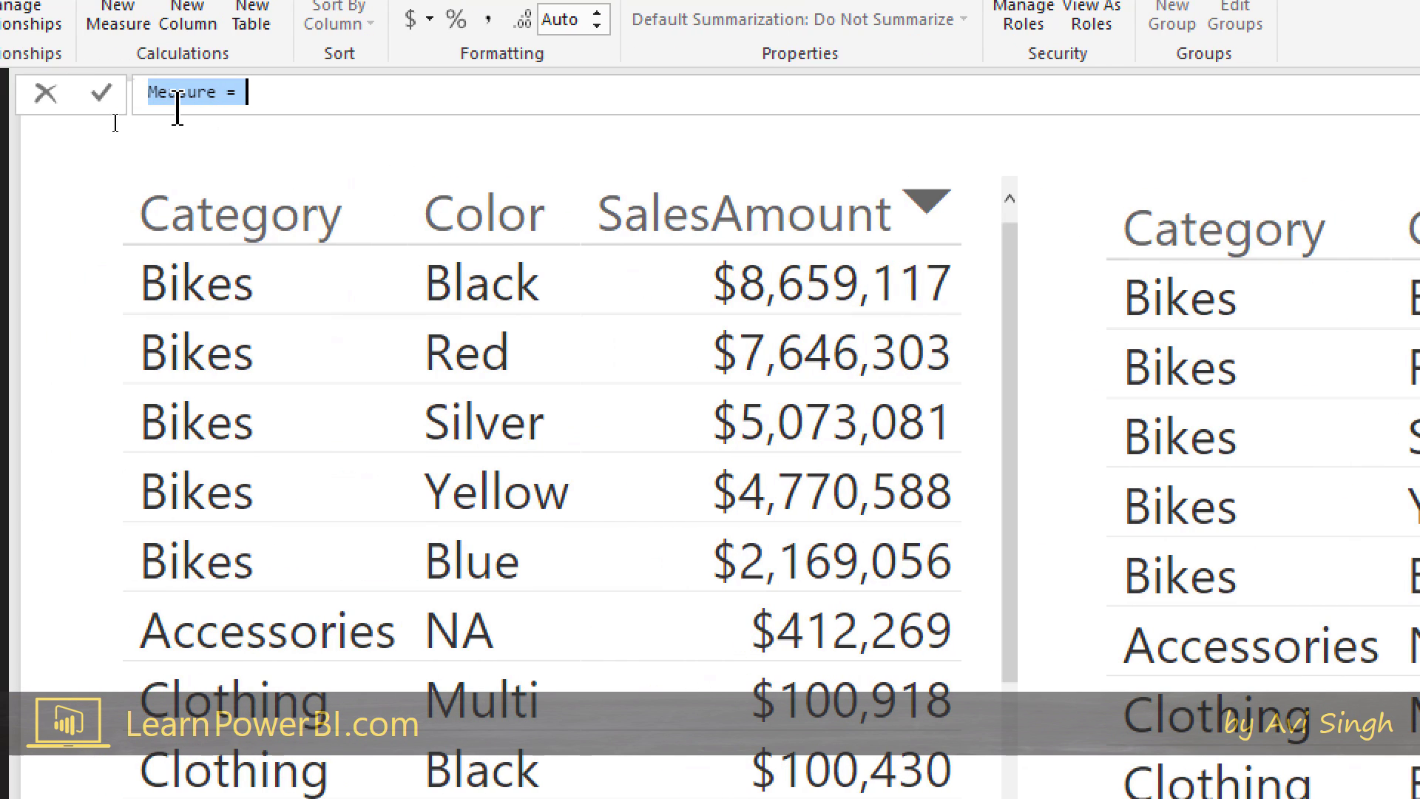
type("Budget = SUM")
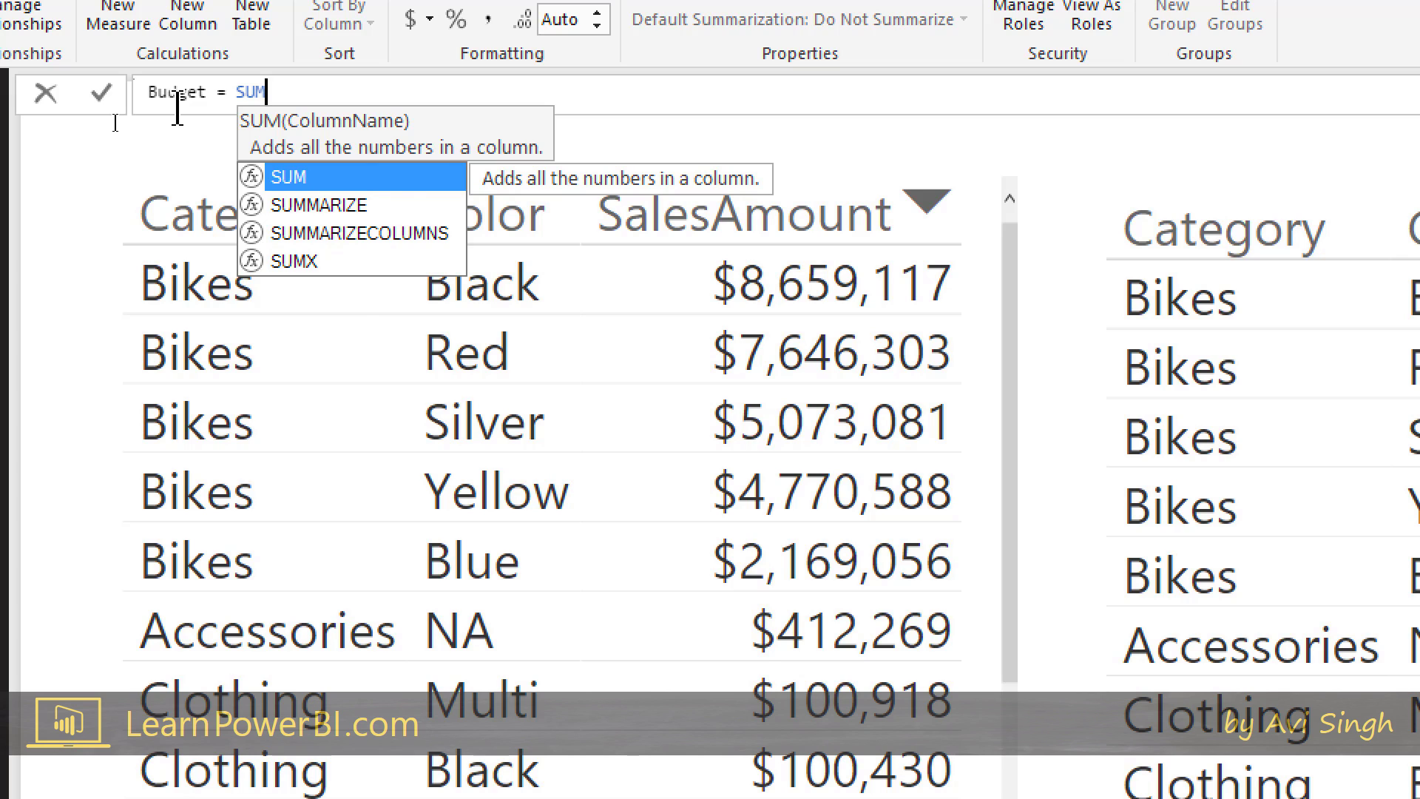
type("(")
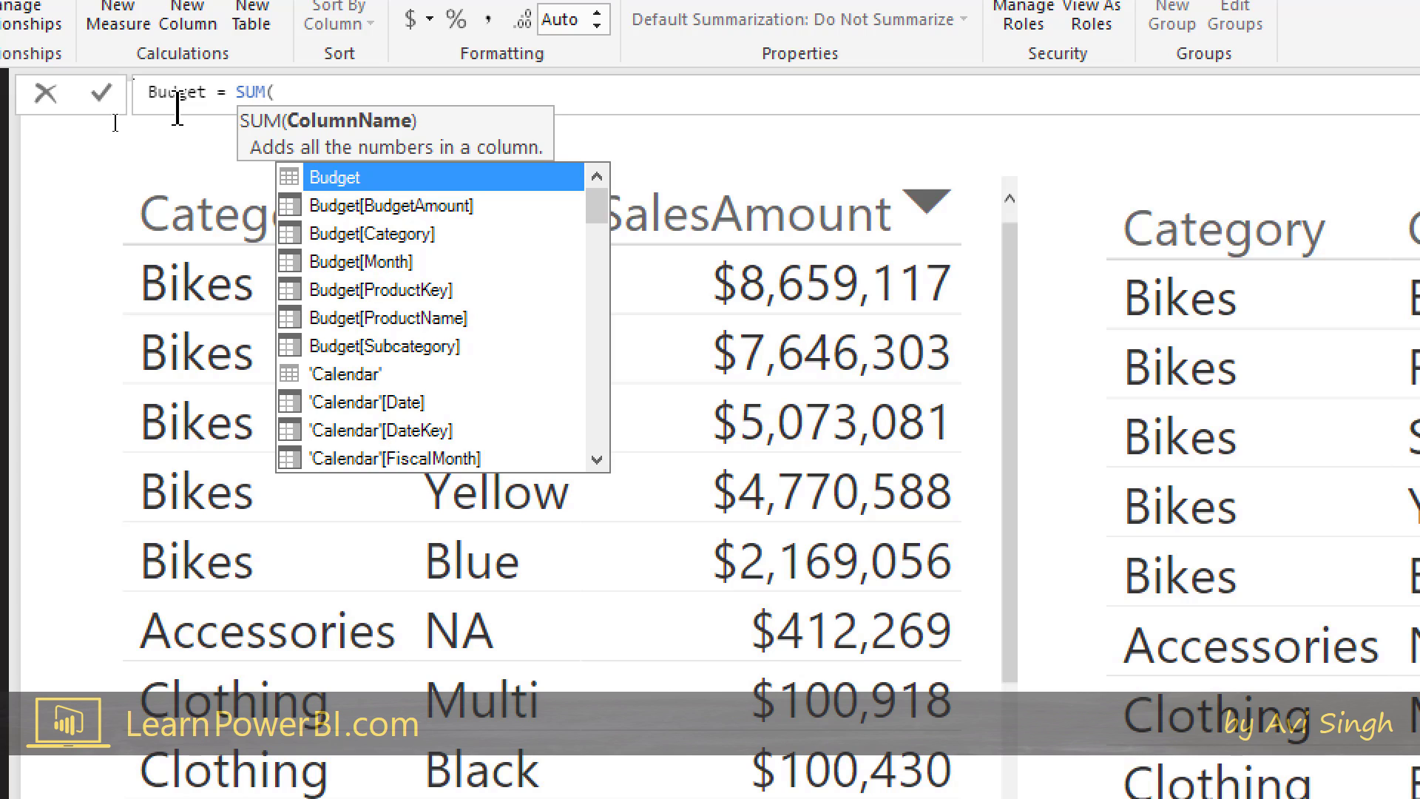
key("Down")
key("Tab")
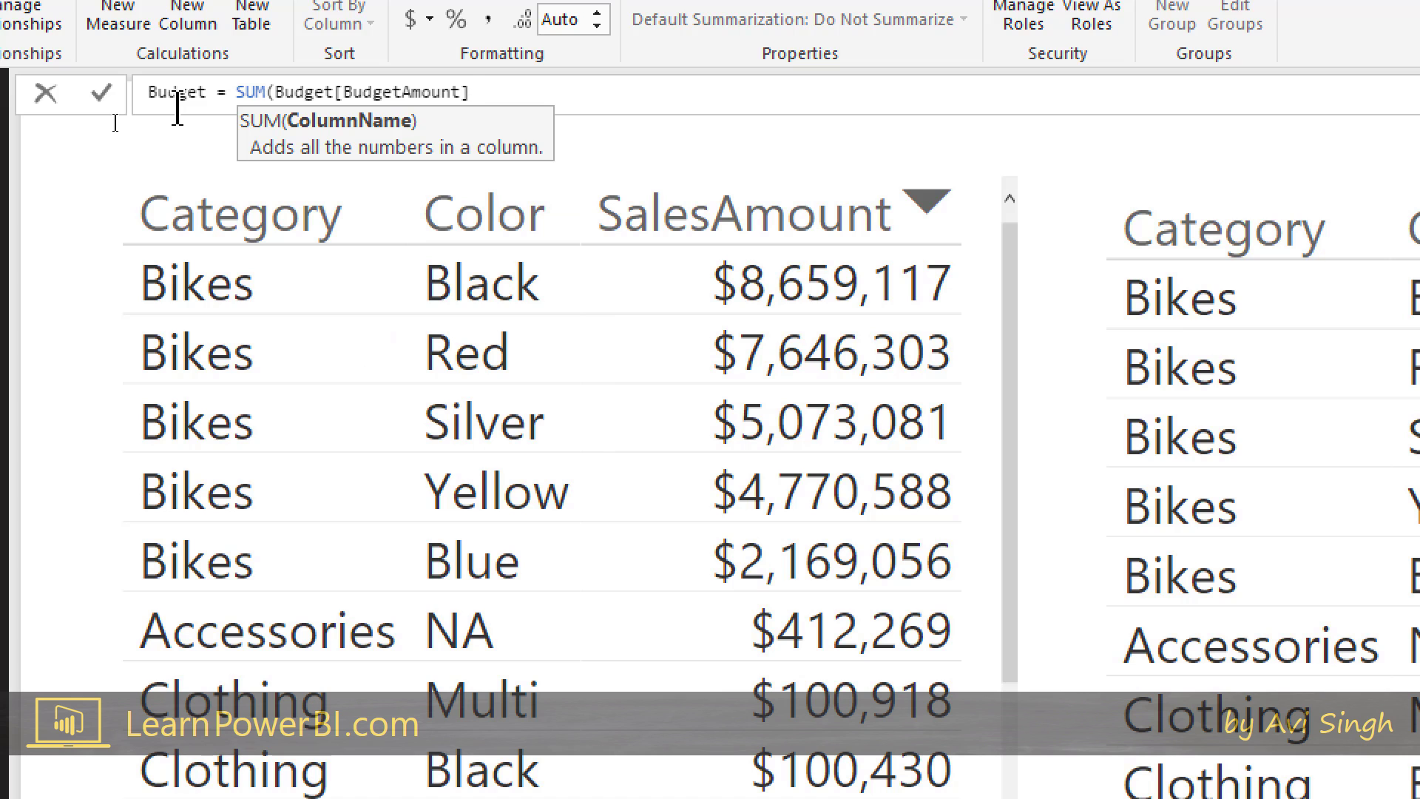
type(")")
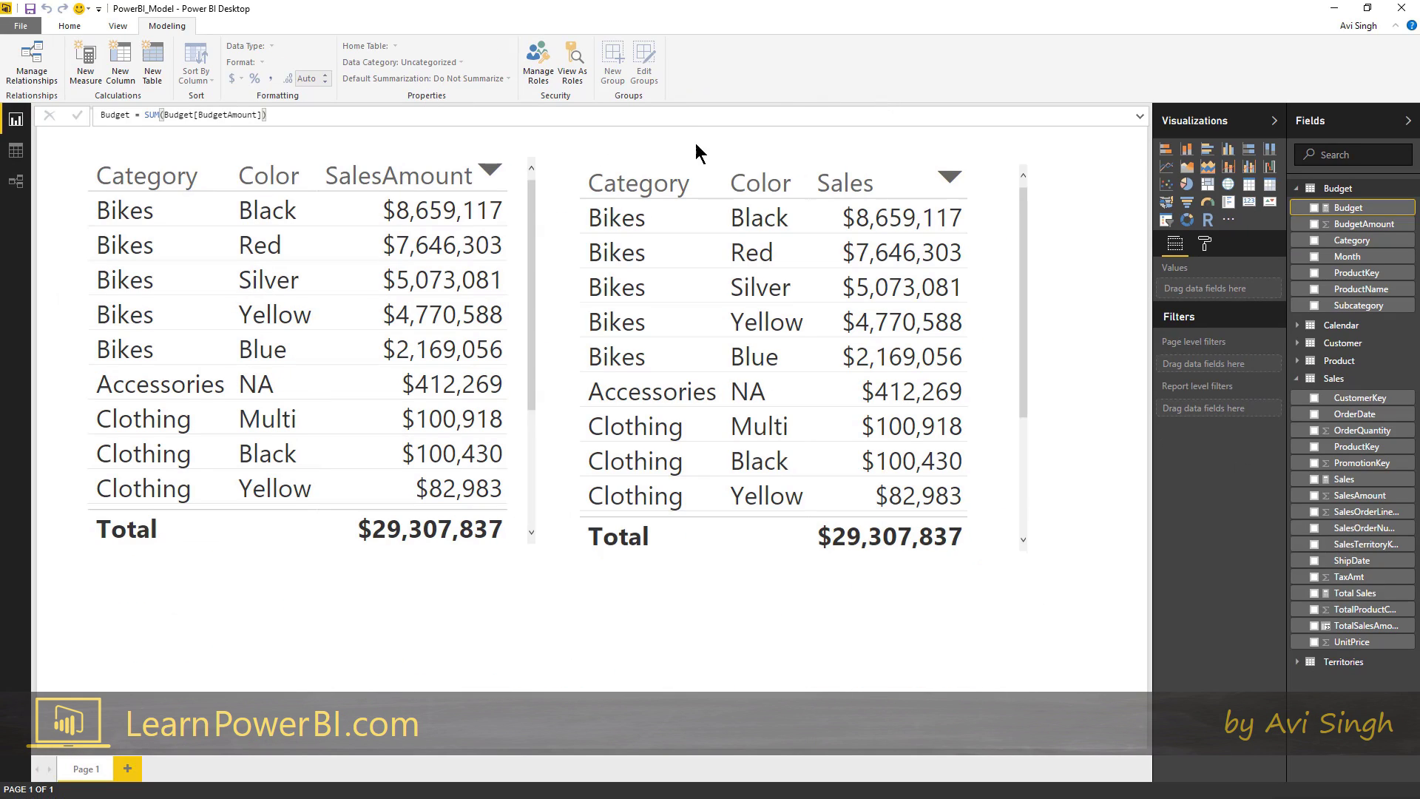
Set the Budget measure to 0 decimal places, comparing its format against the BudgetAmount column.
left_click(1355, 224)
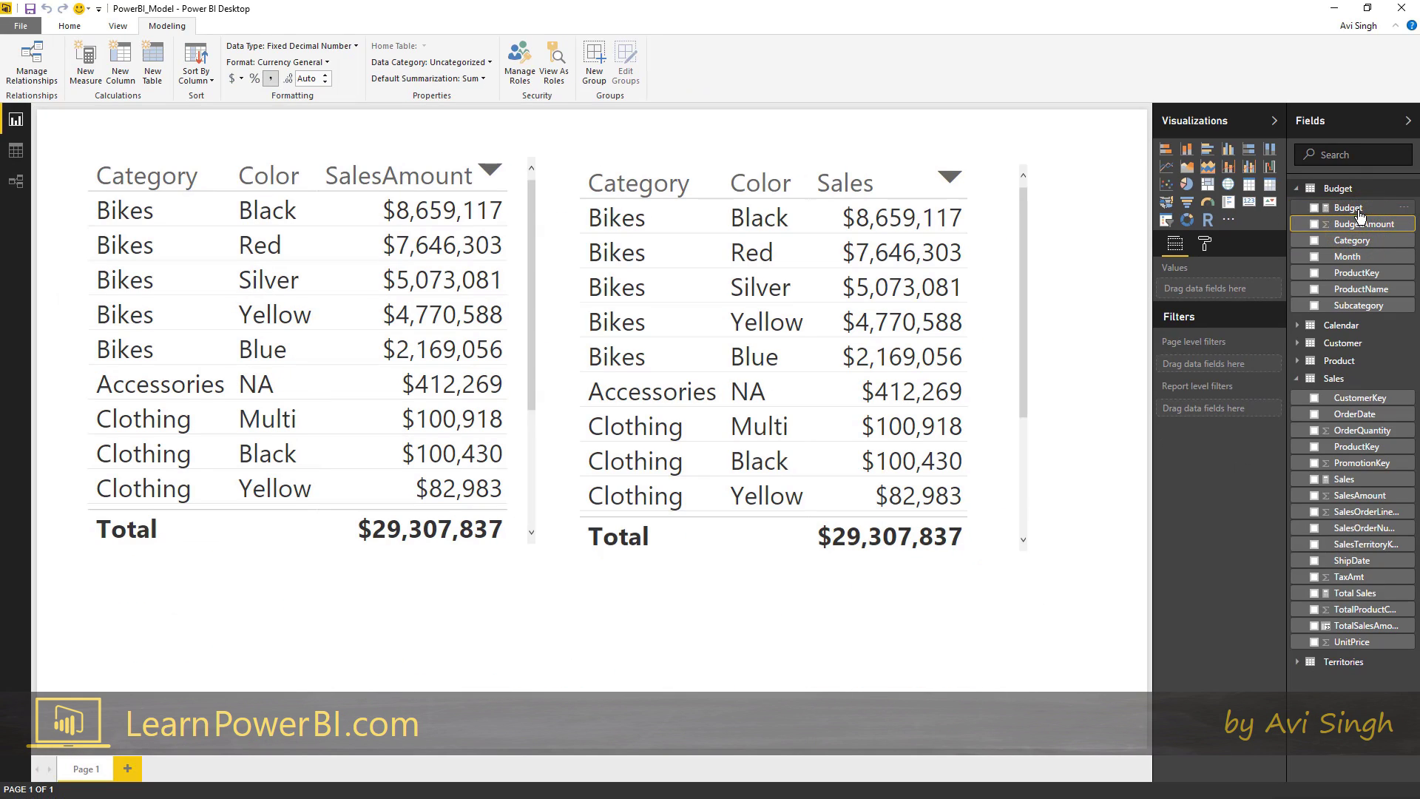
left_click(1358, 210)
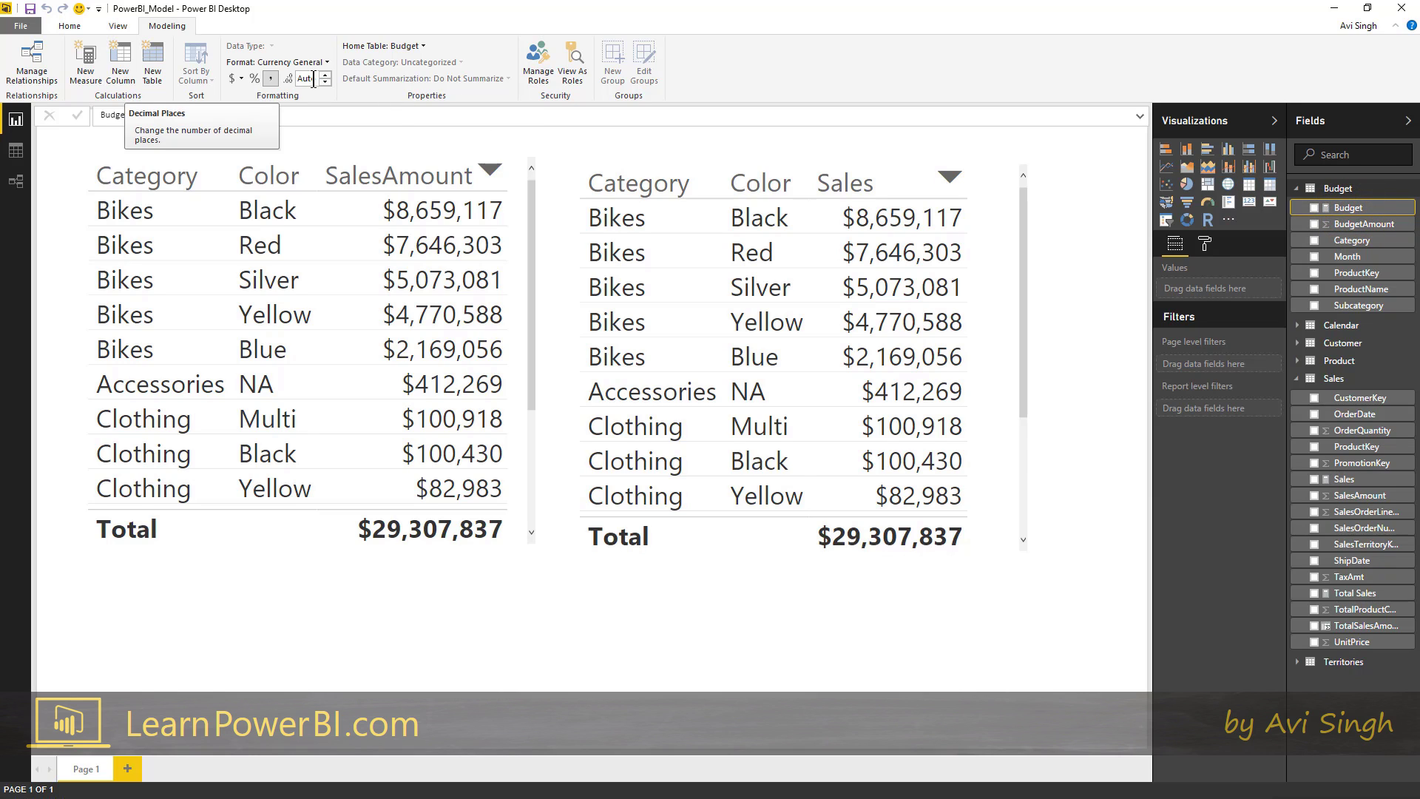
left_click(1364, 224)
left_click(1349, 208)
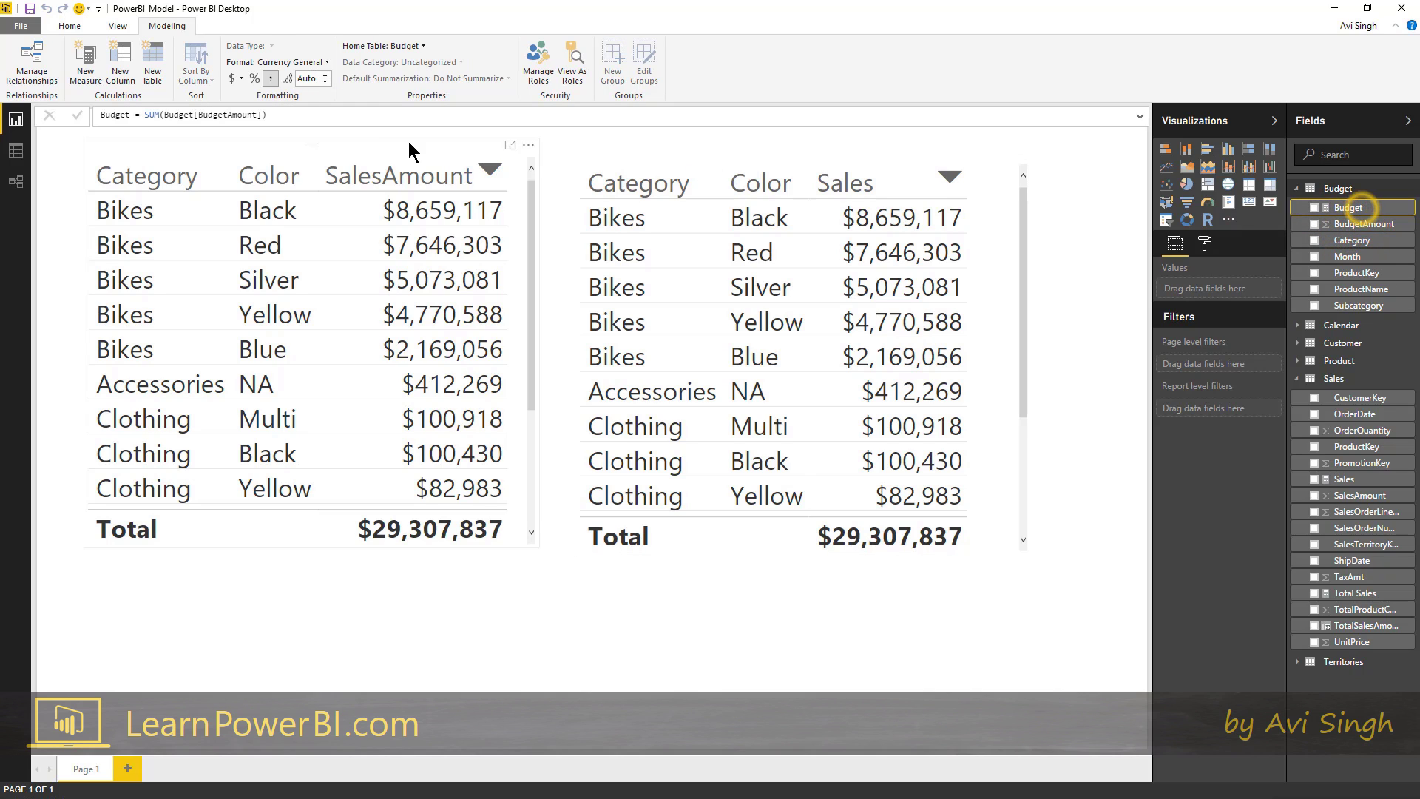
left_click(316, 78)
type("0")
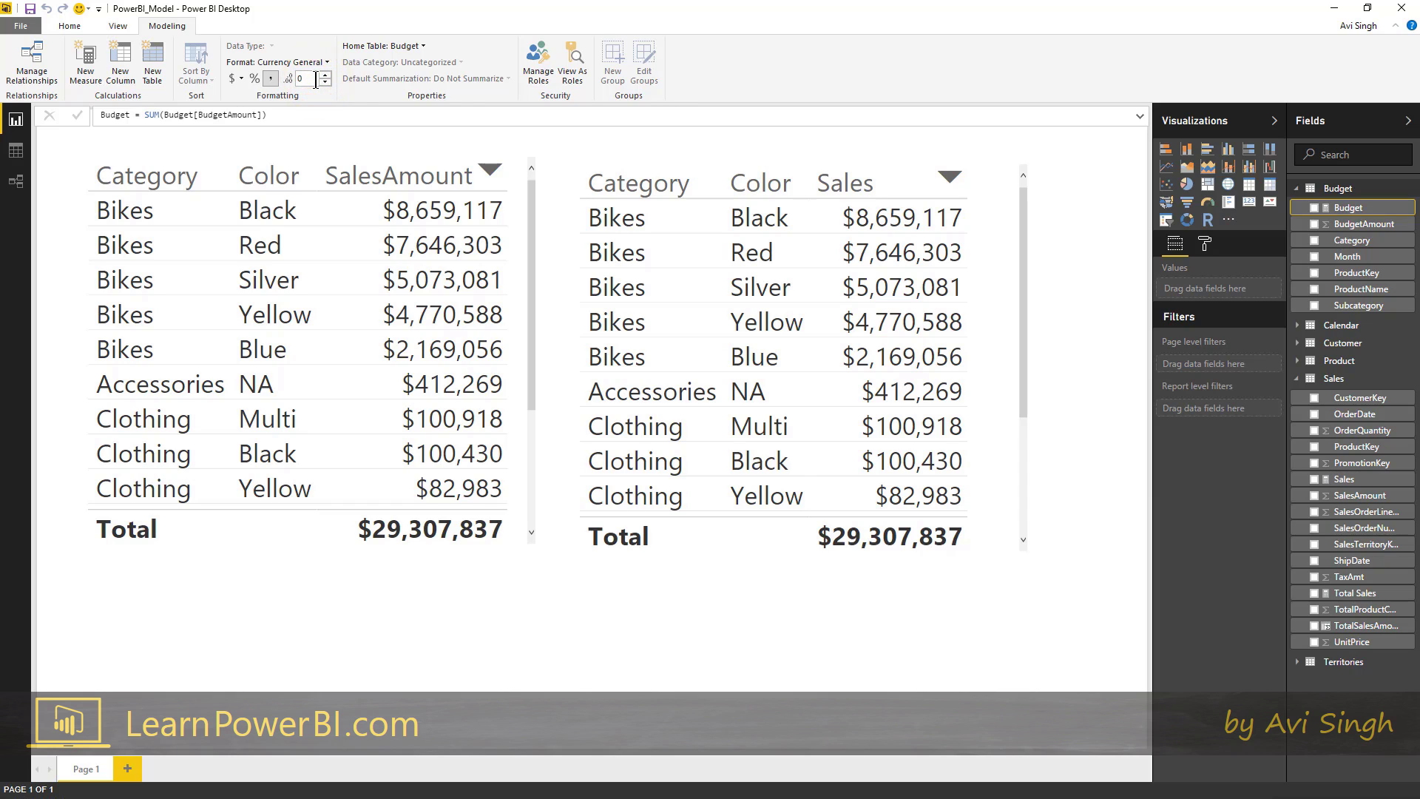
key("Return")
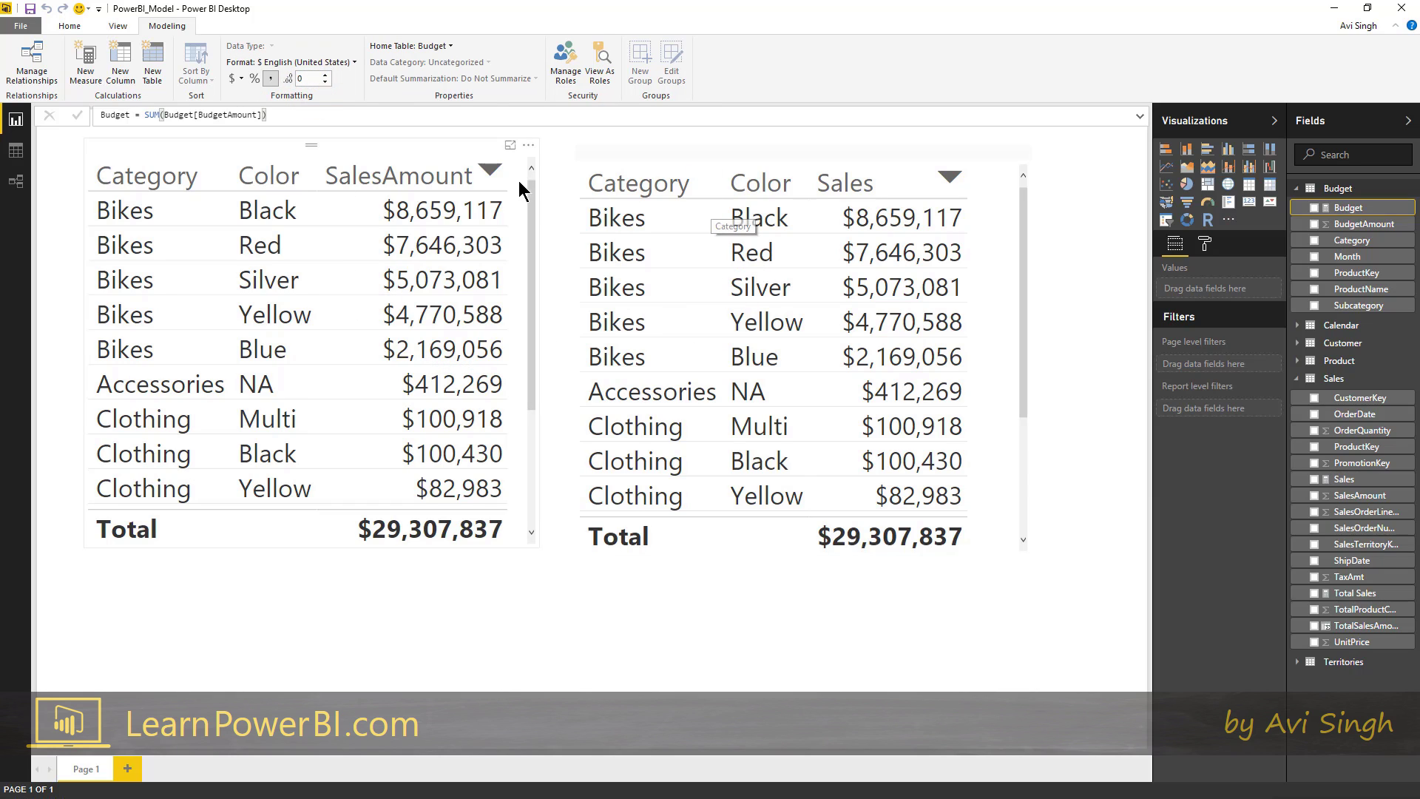
Delete the left SalesAmount table and move the Sales table to the page's left side.
left_click_drag(456, 153, 380, 156)
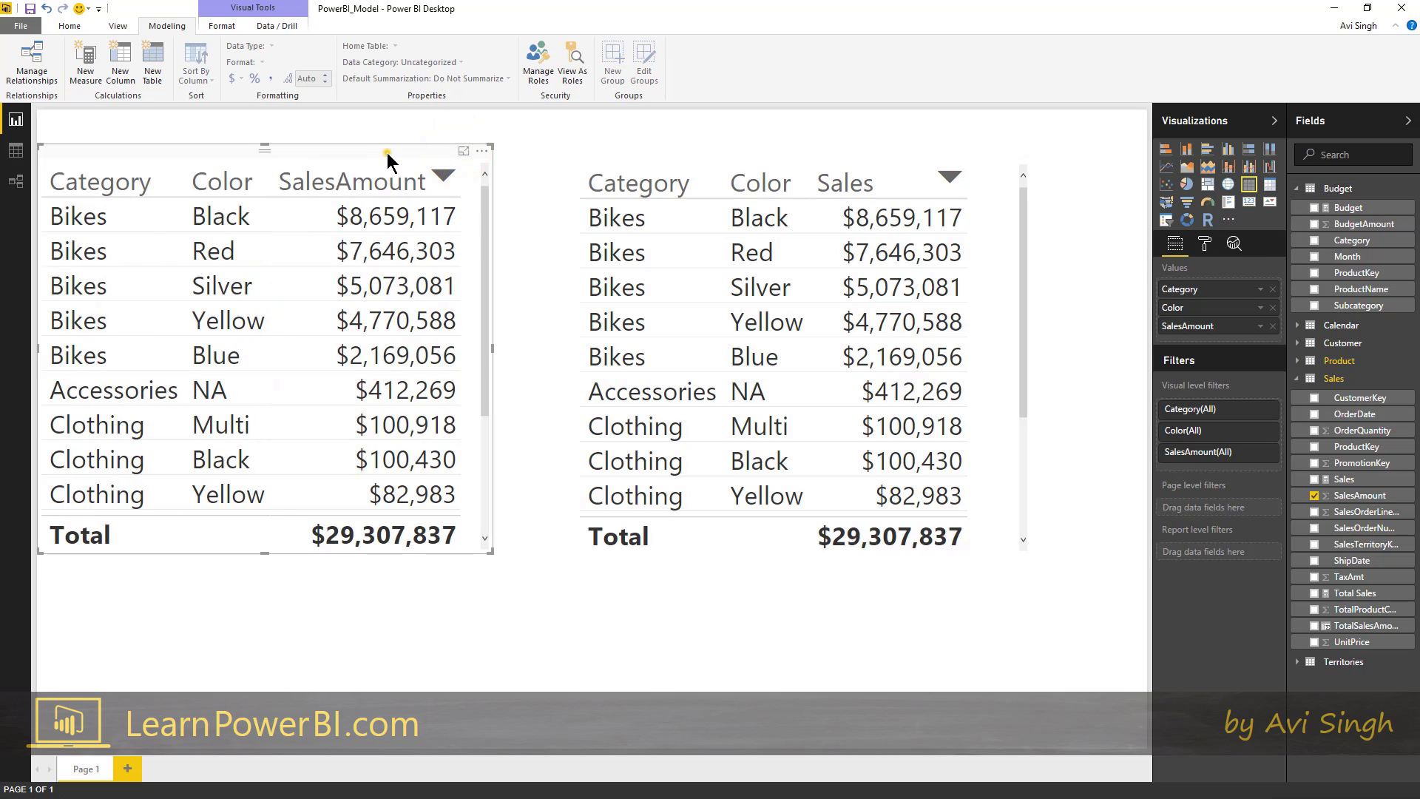
key("Delete")
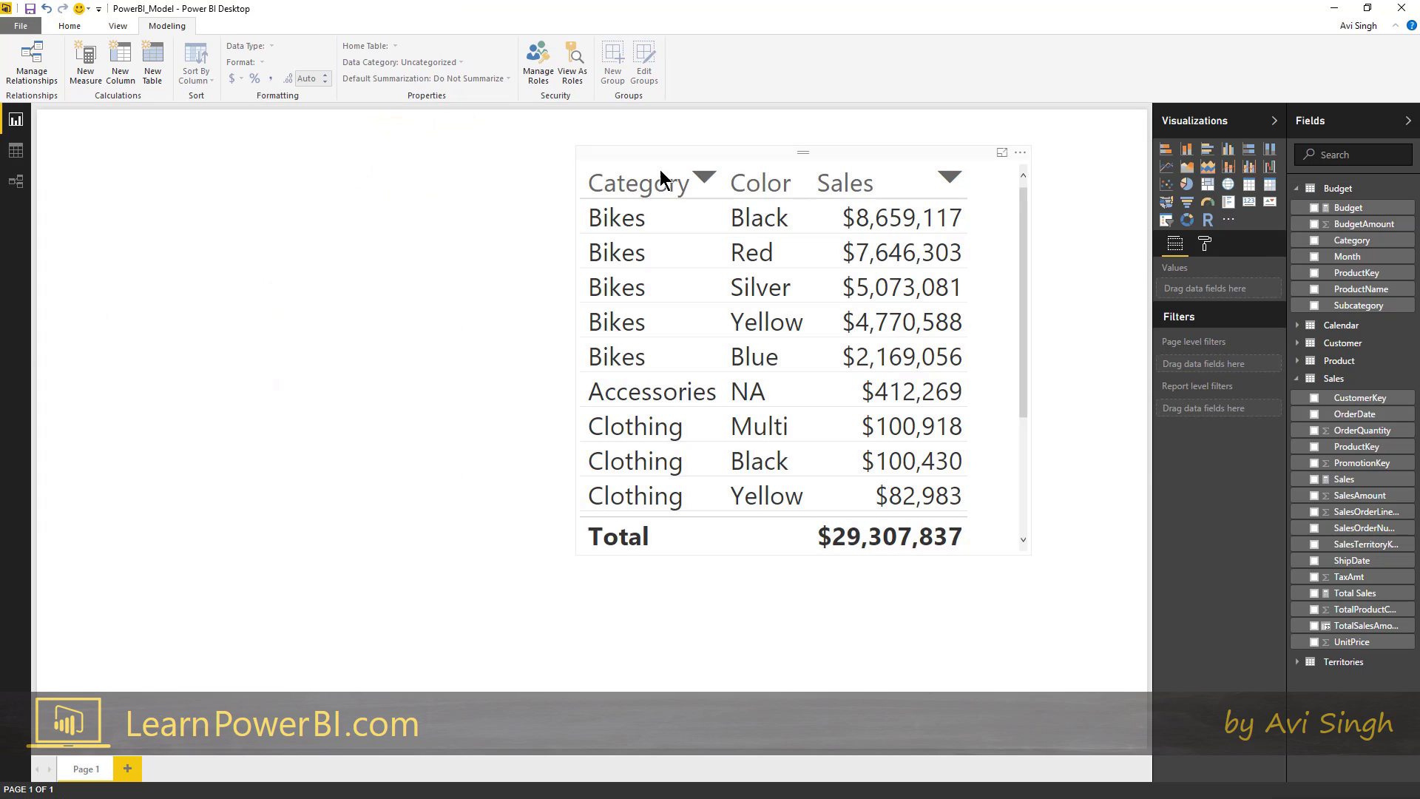
left_click_drag(646, 154, 255, 141)
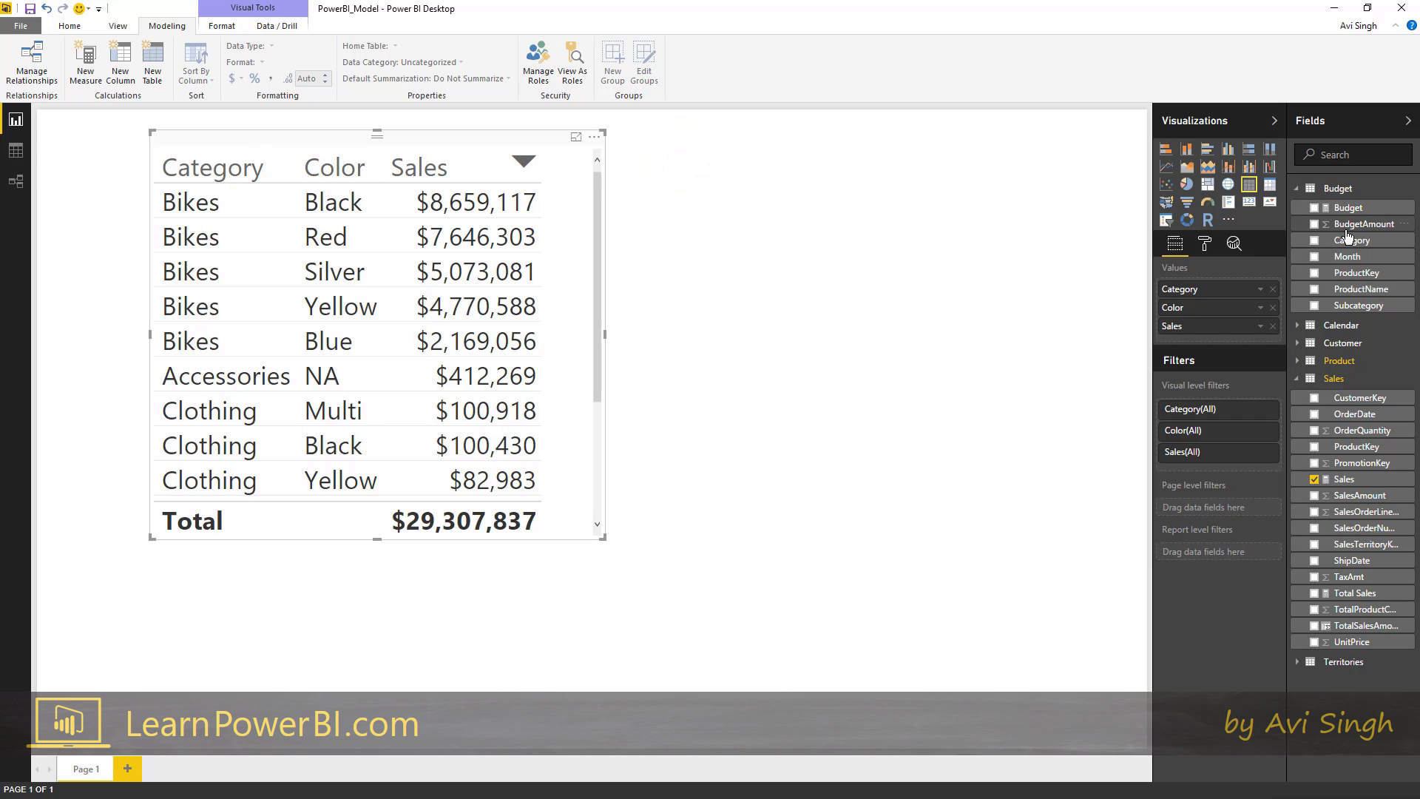
Add a temporary chart of the Budget measure broken down by Calendar Year.
left_click_drag(1346, 208, 957, 296)
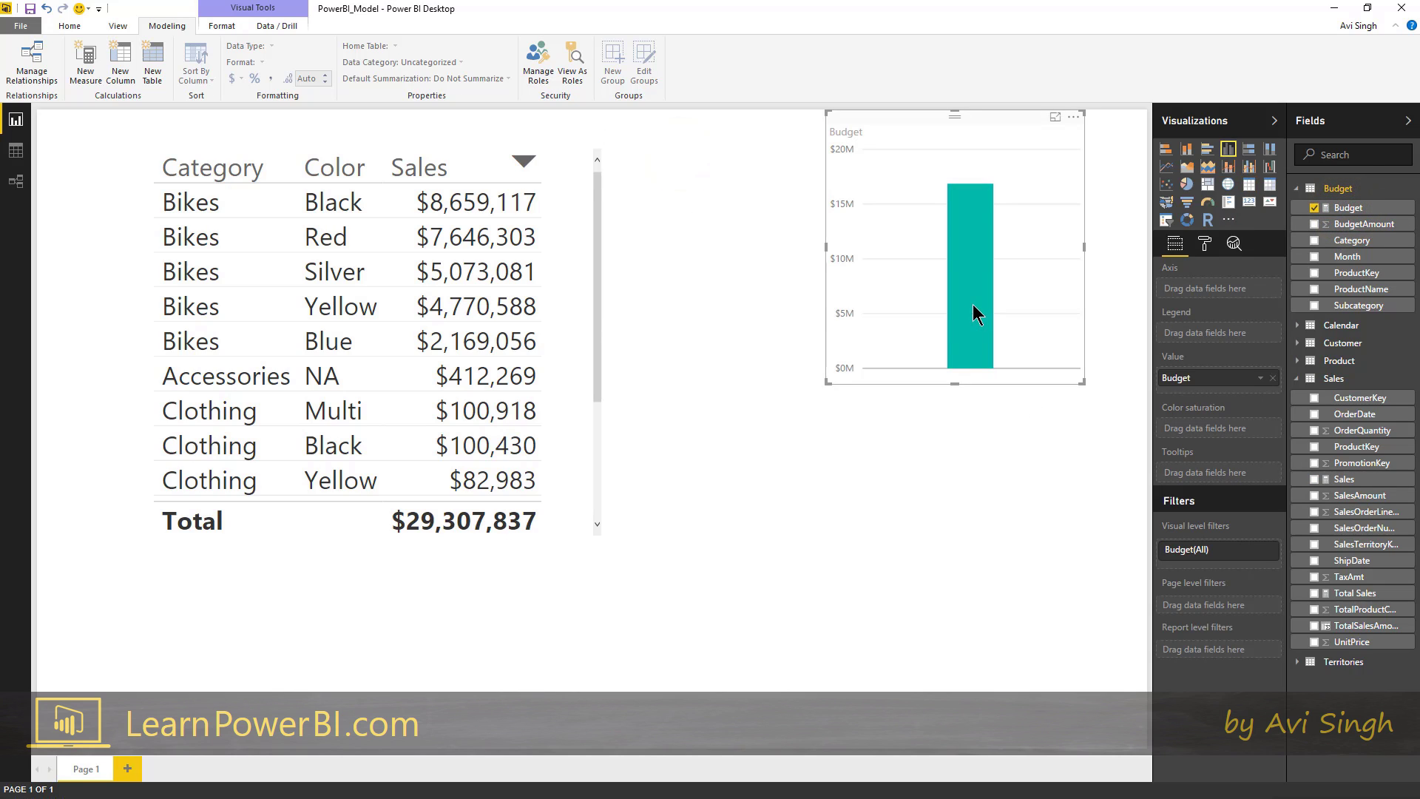
left_click(1296, 325)
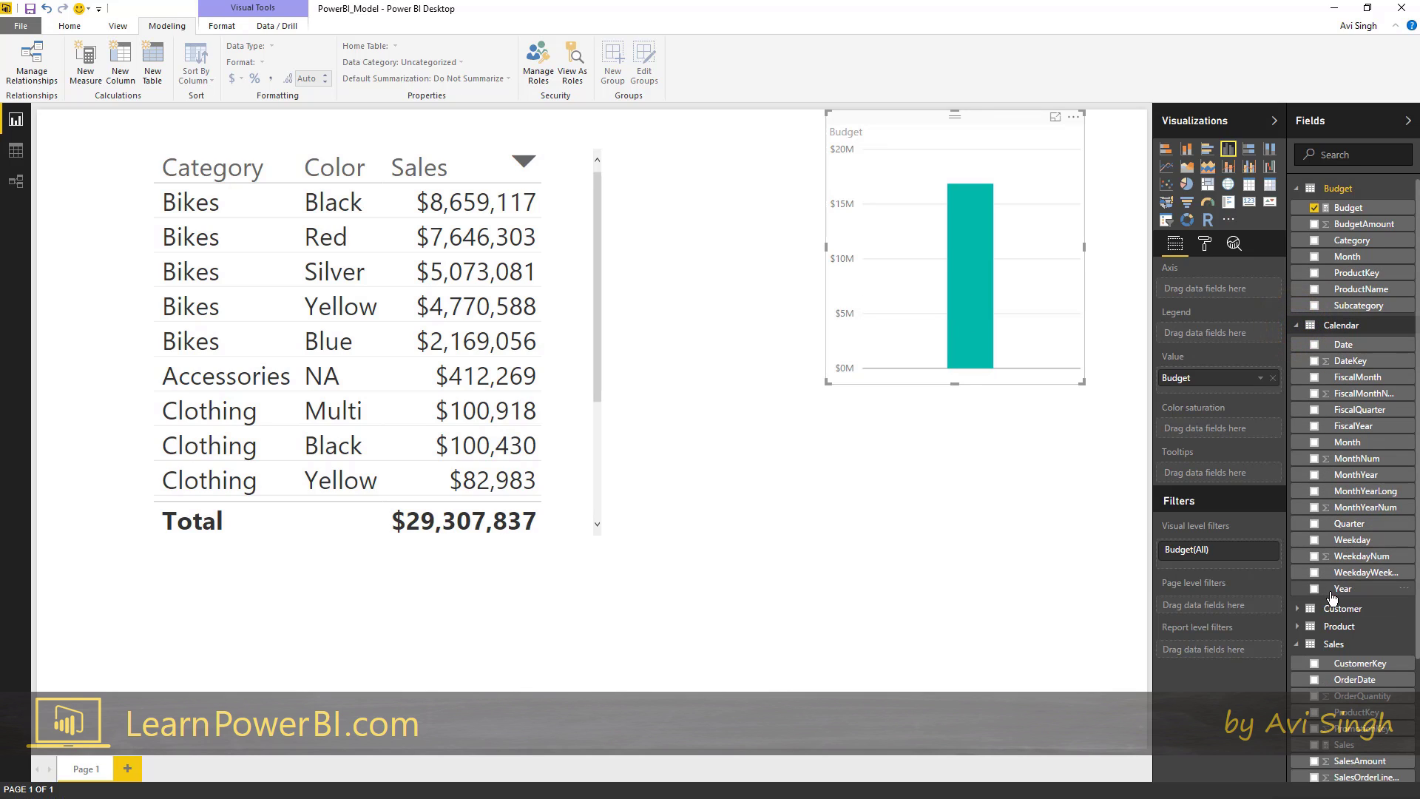
left_click_drag(1329, 589, 1213, 292)
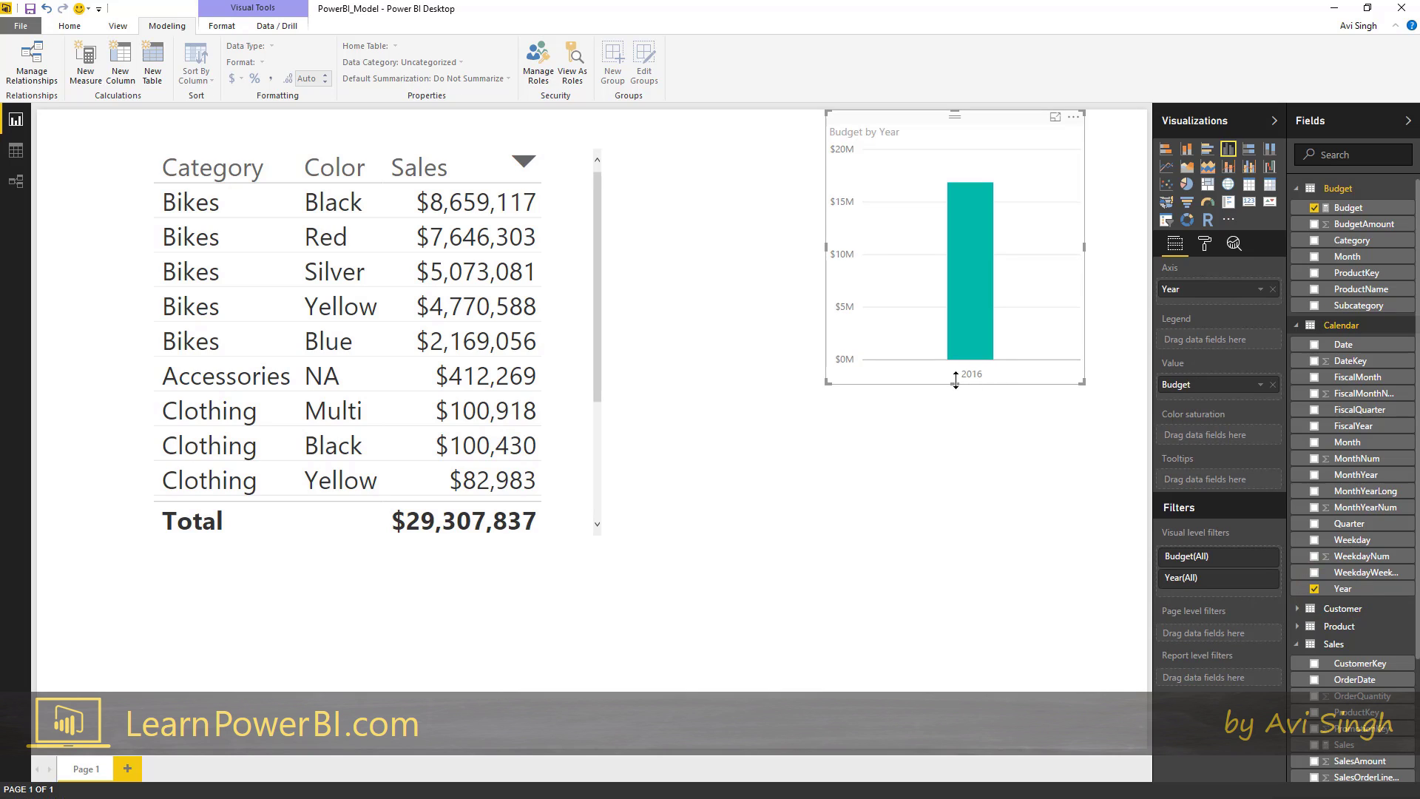
Add Budget as a column to the Category/Color/Sales table, widen it, and delete the Budget by Year chart.
left_click(468, 140)
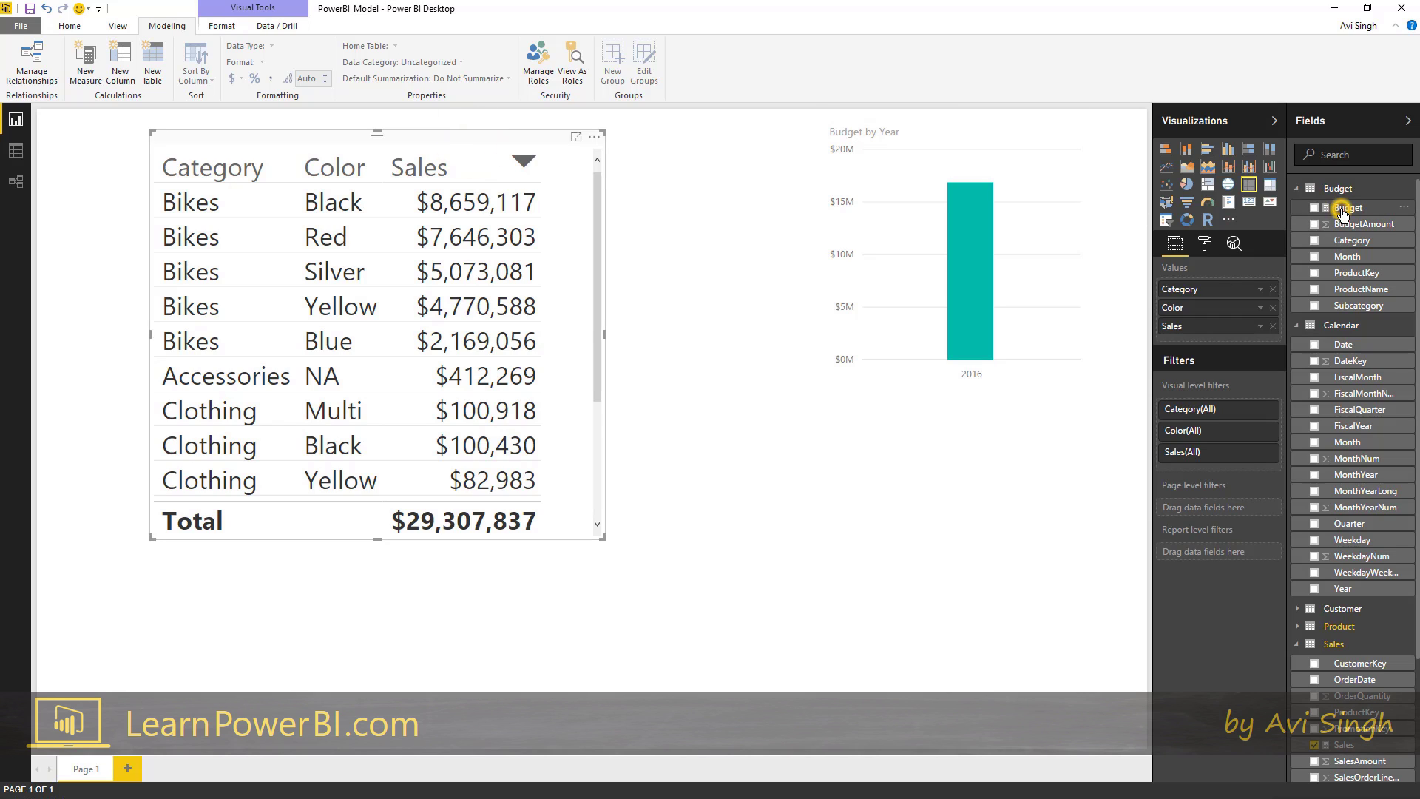
left_click_drag(1348, 207, 1230, 341)
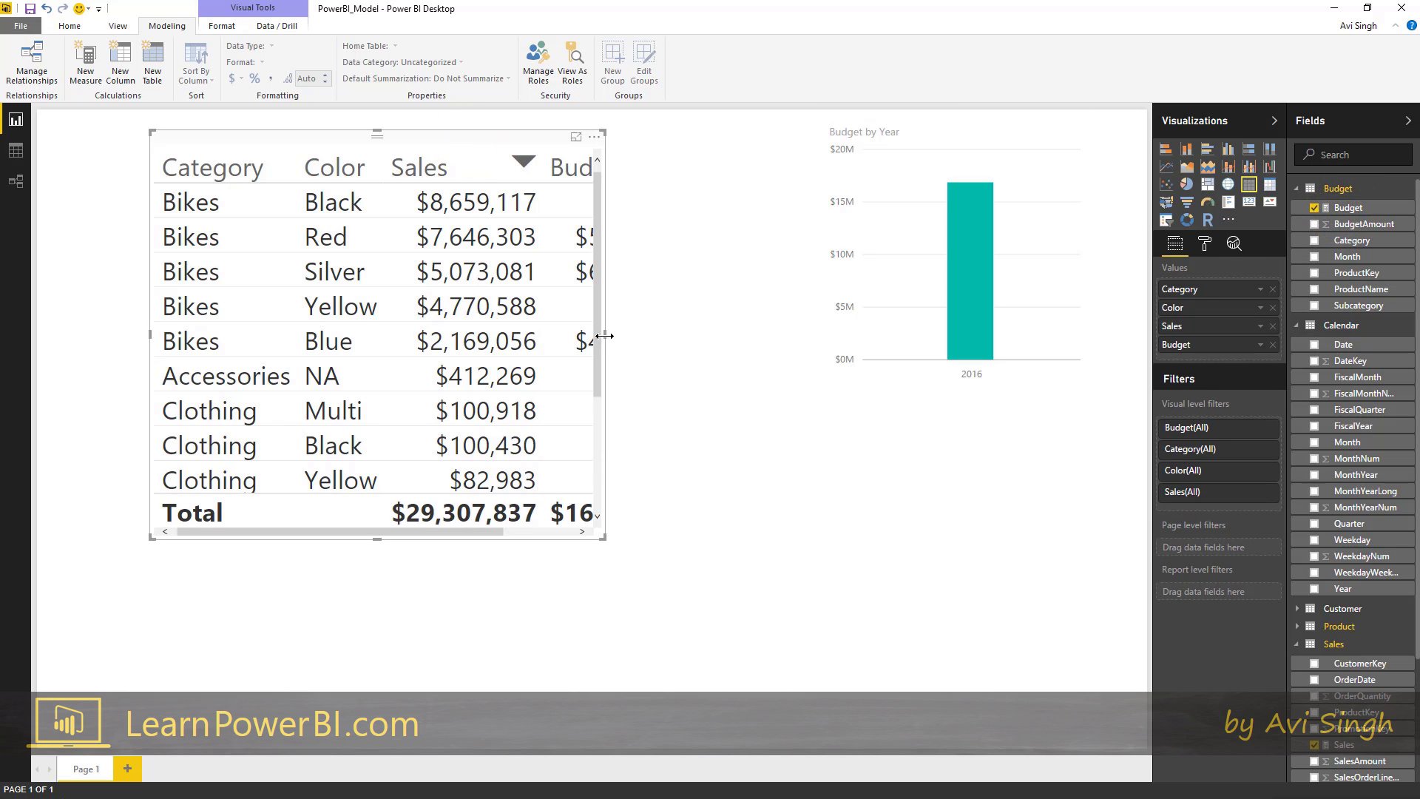
left_click_drag(605, 333, 752, 339)
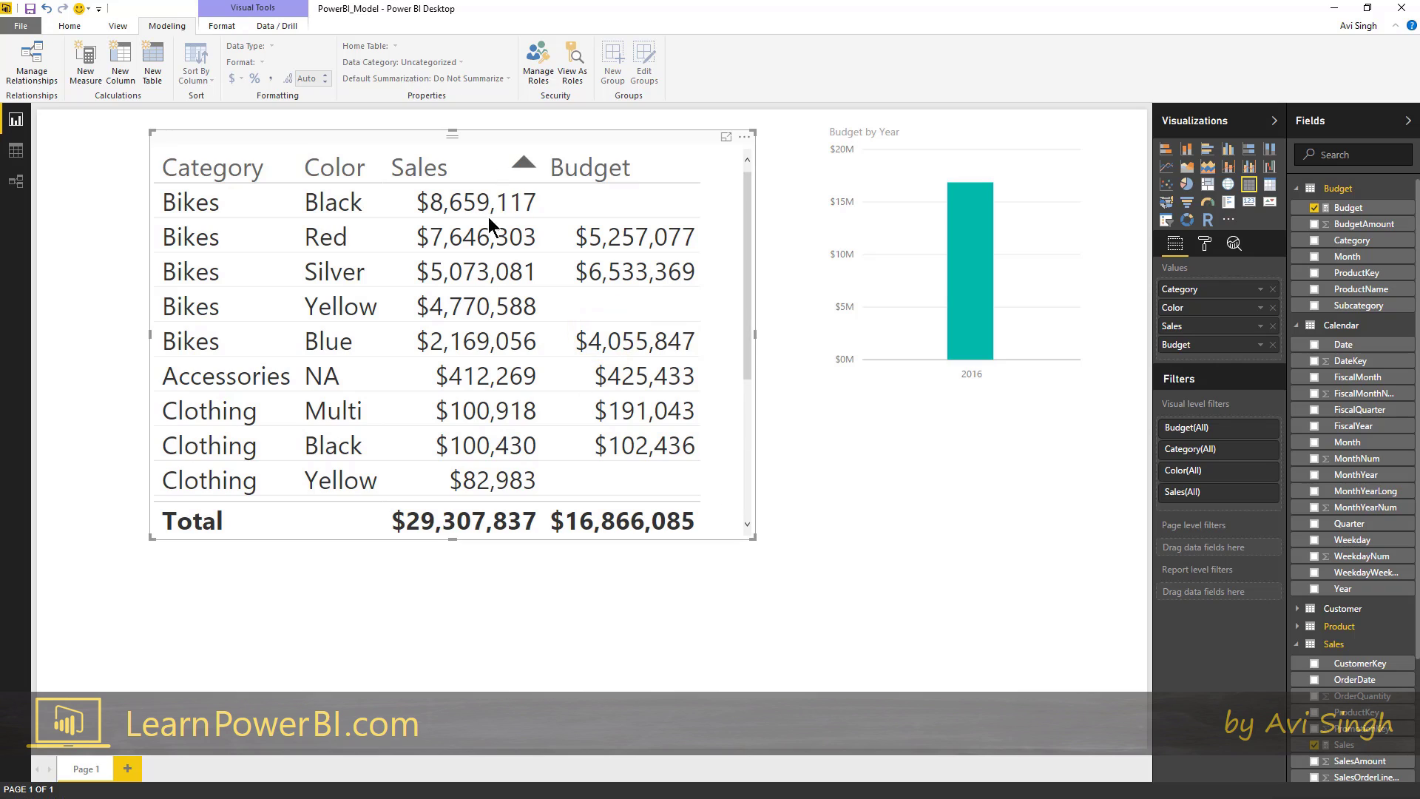
left_click(926, 122)
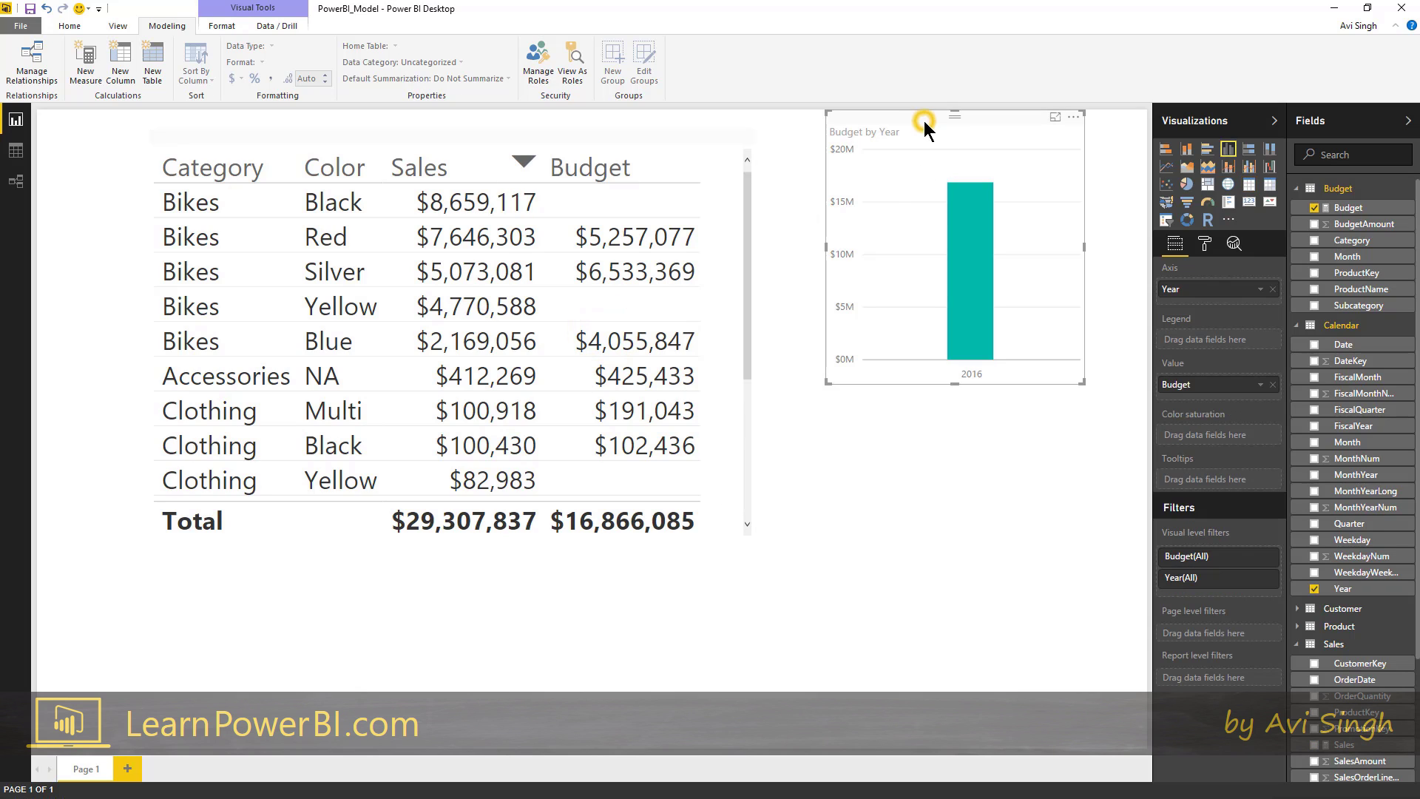
key("Delete")
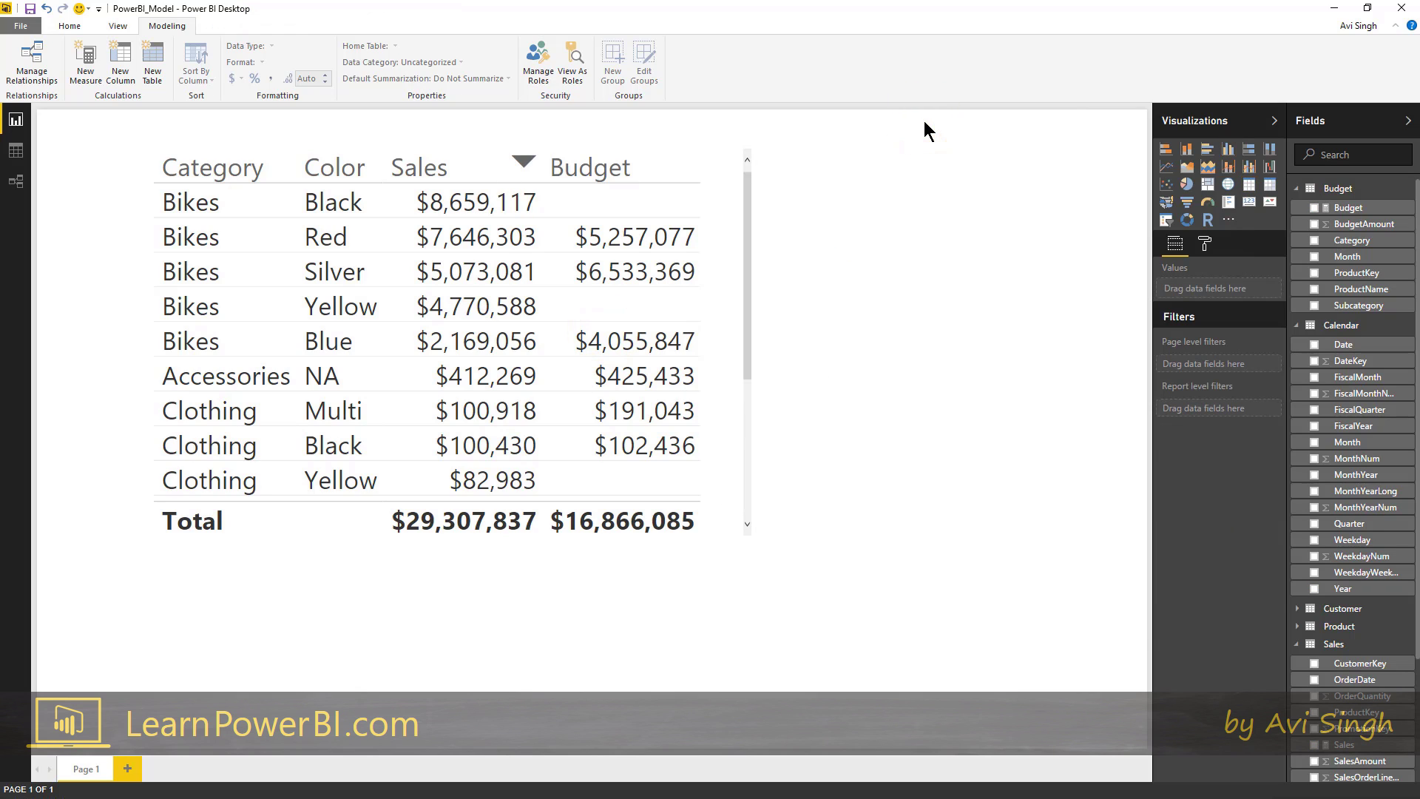
left_click(1299, 188)
Place a Calendar Year slicer beside the table and tick 2016, cutting Sales to $16,473,618.
left_click(1300, 206)
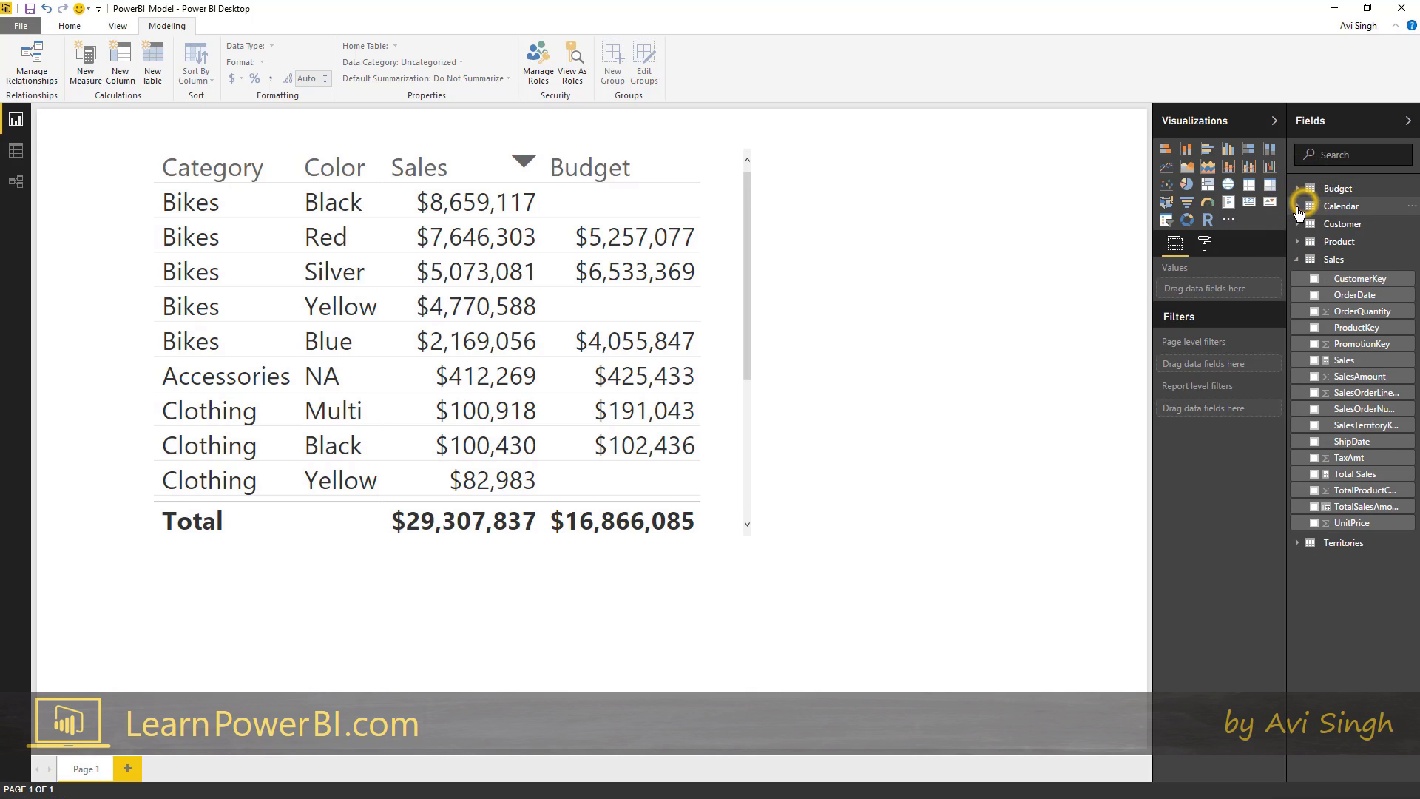
left_click(1298, 206)
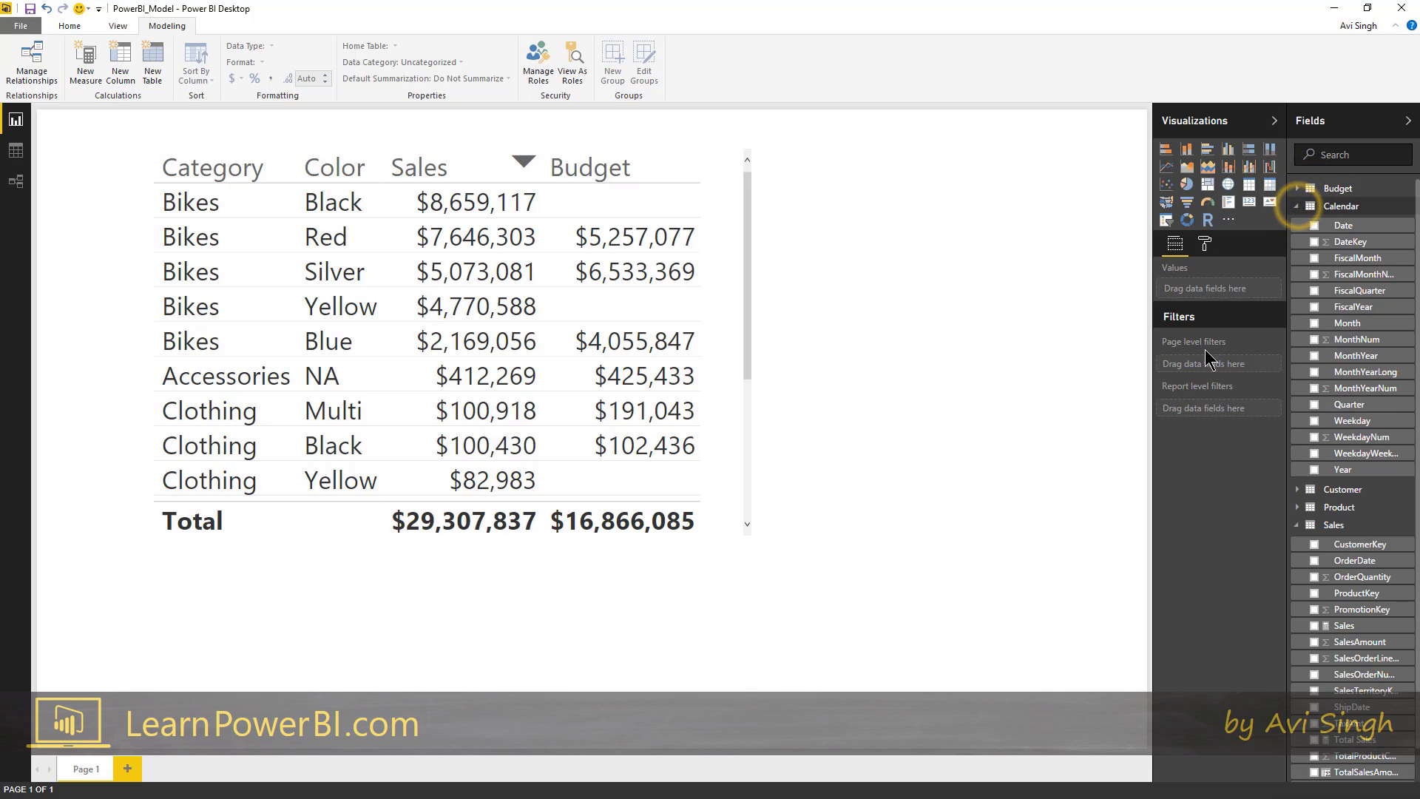
left_click(1341, 471)
left_click_drag(1340, 473, 874, 250)
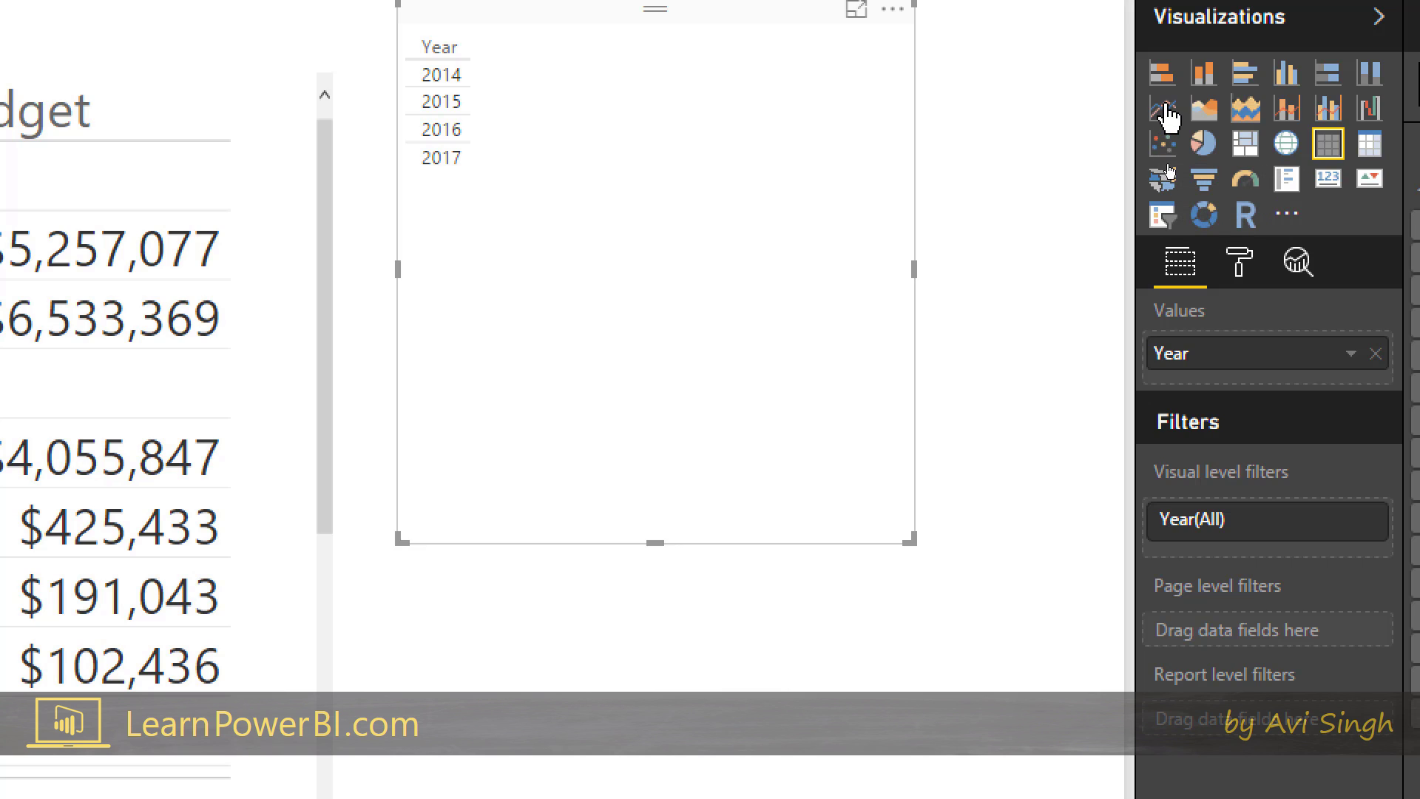
left_click(1163, 222)
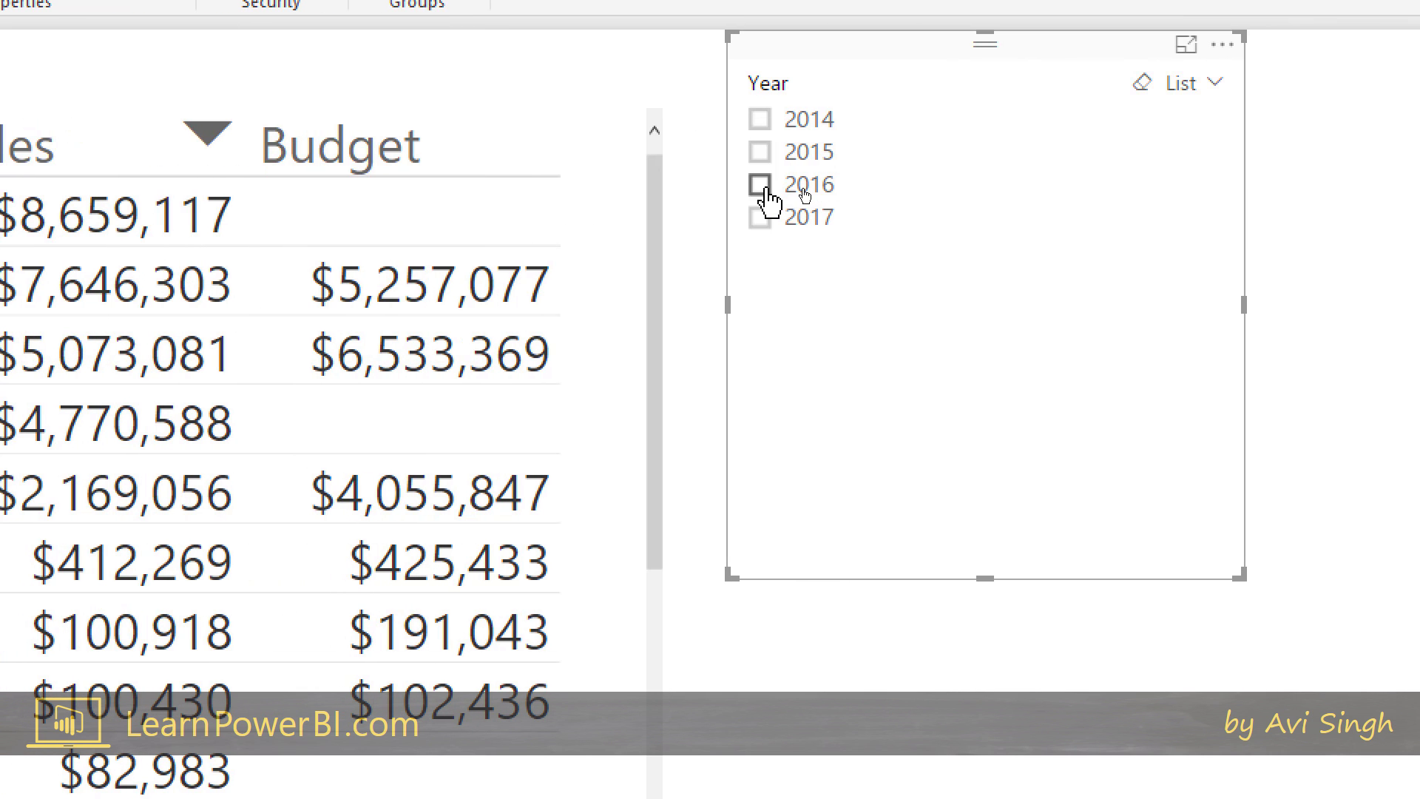
left_click(767, 189)
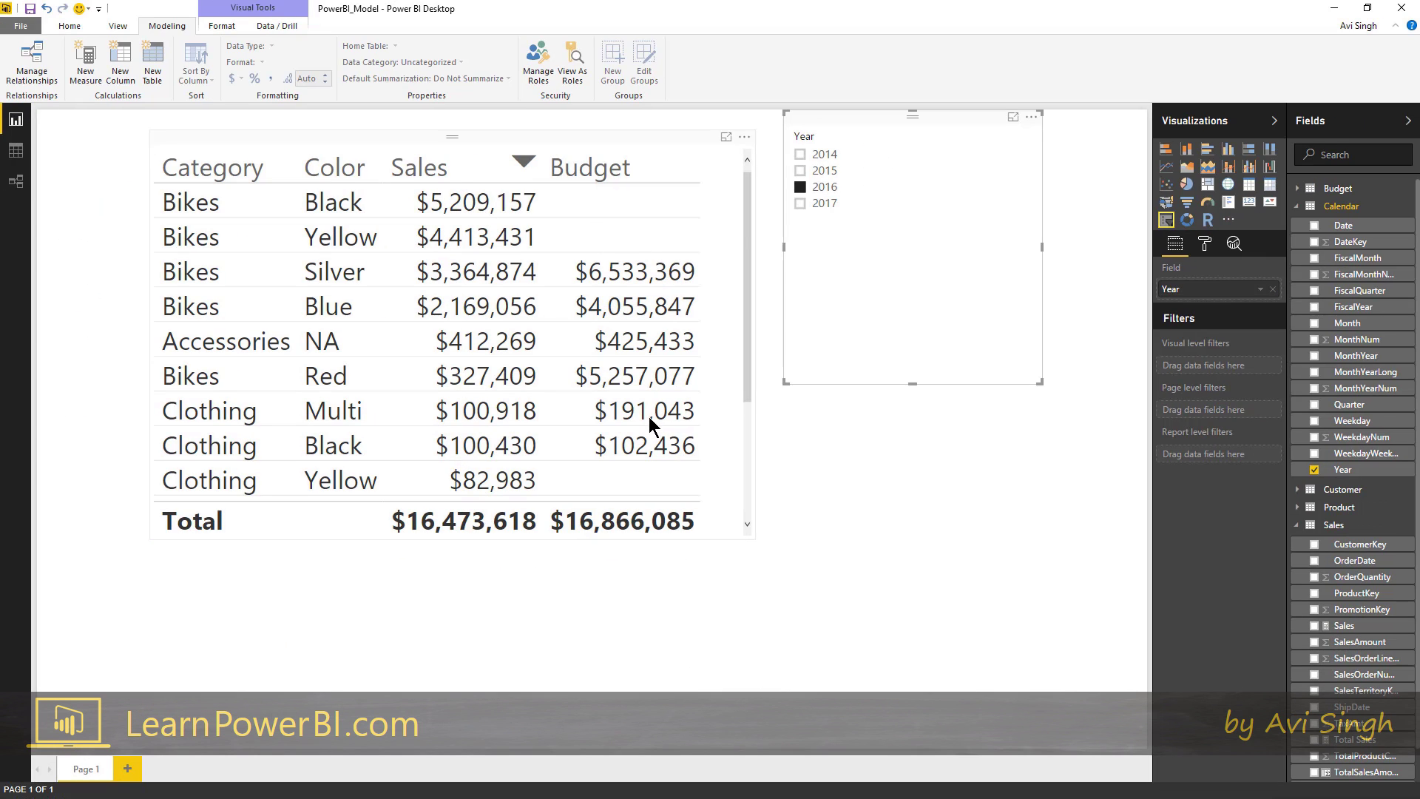
left_click(675, 136)
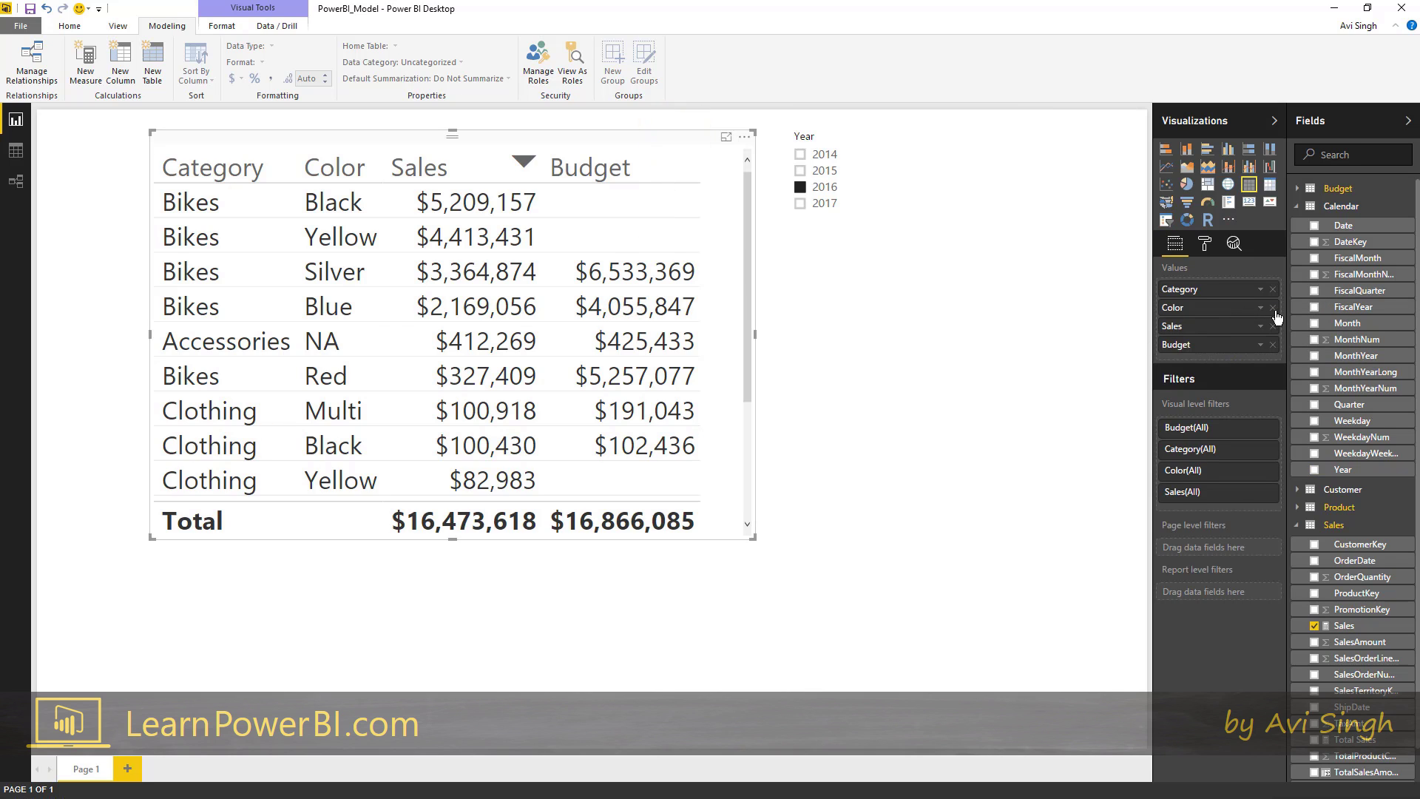
Replace Color with Product SubCategory in the table, then move it left and enlarge it.
left_click(1273, 308)
left_click(1297, 206)
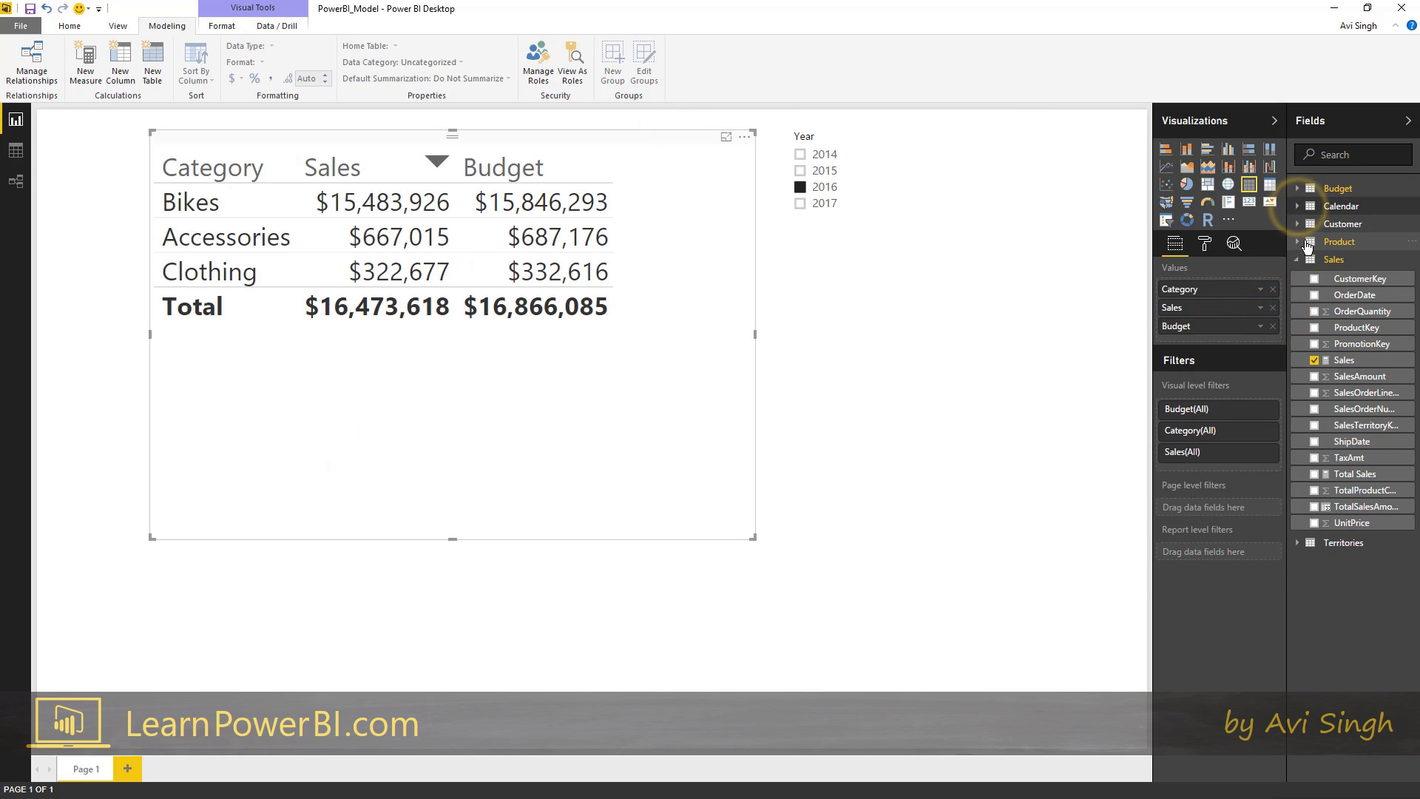
left_click(1299, 243)
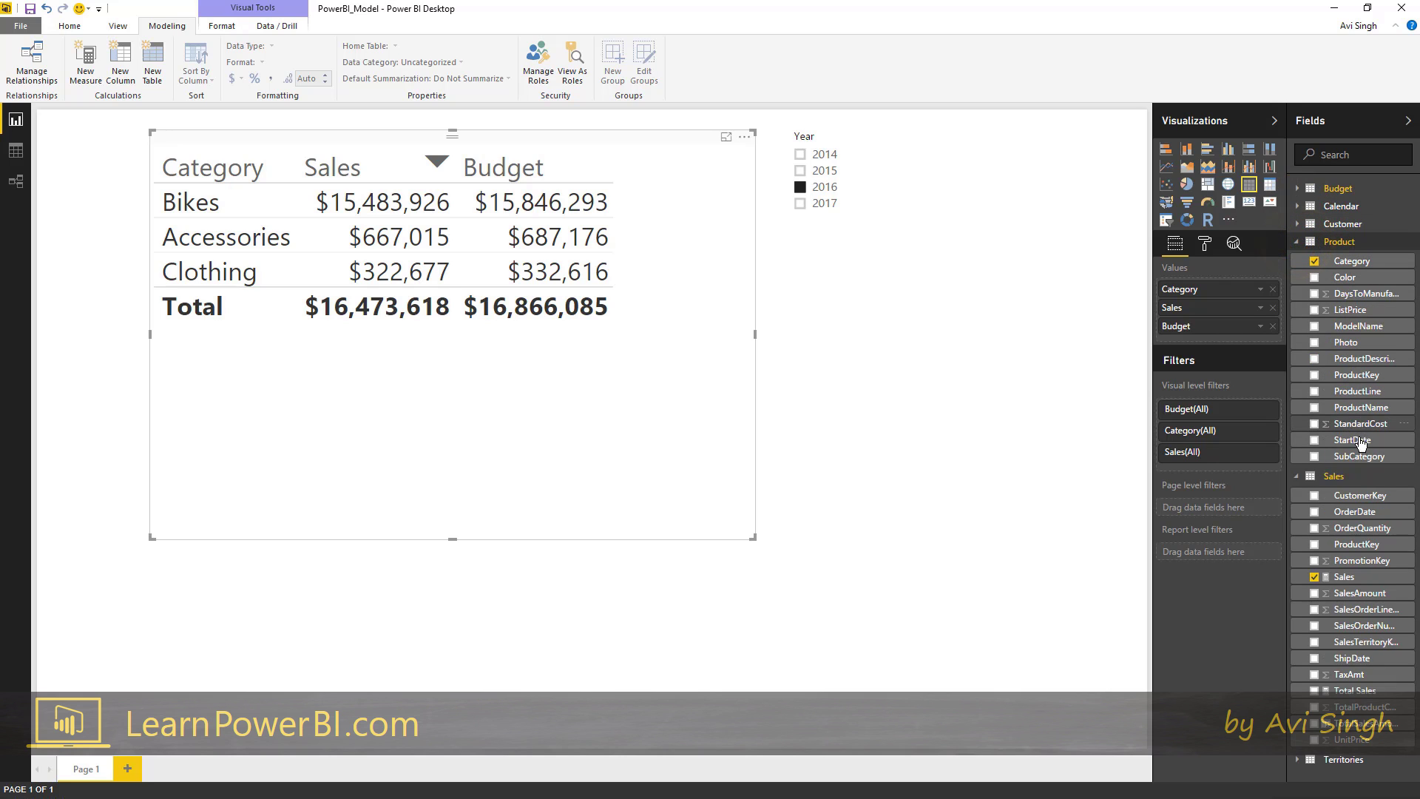
left_click_drag(1360, 456, 1230, 309)
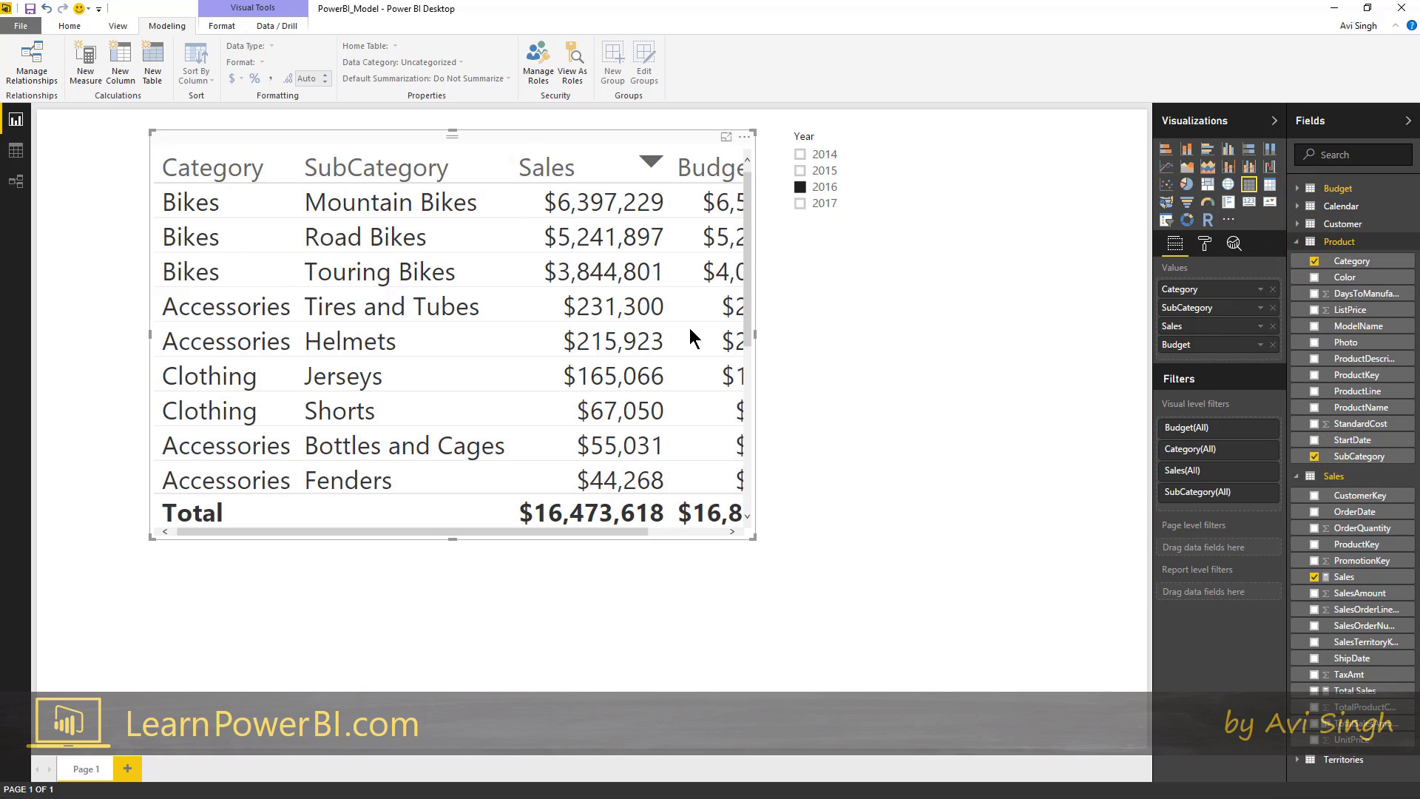
left_click_drag(628, 138, 526, 135)
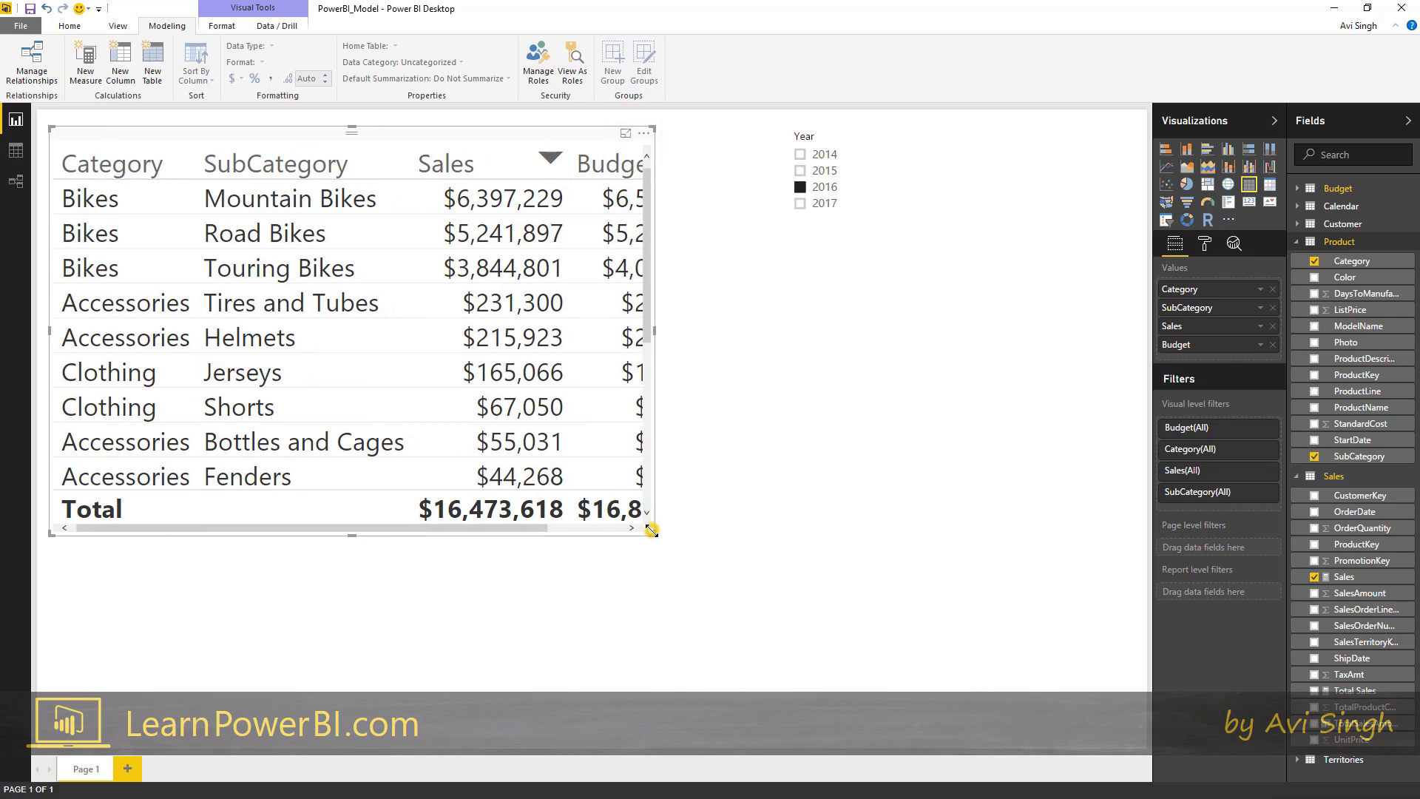
left_click_drag(651, 529, 757, 699)
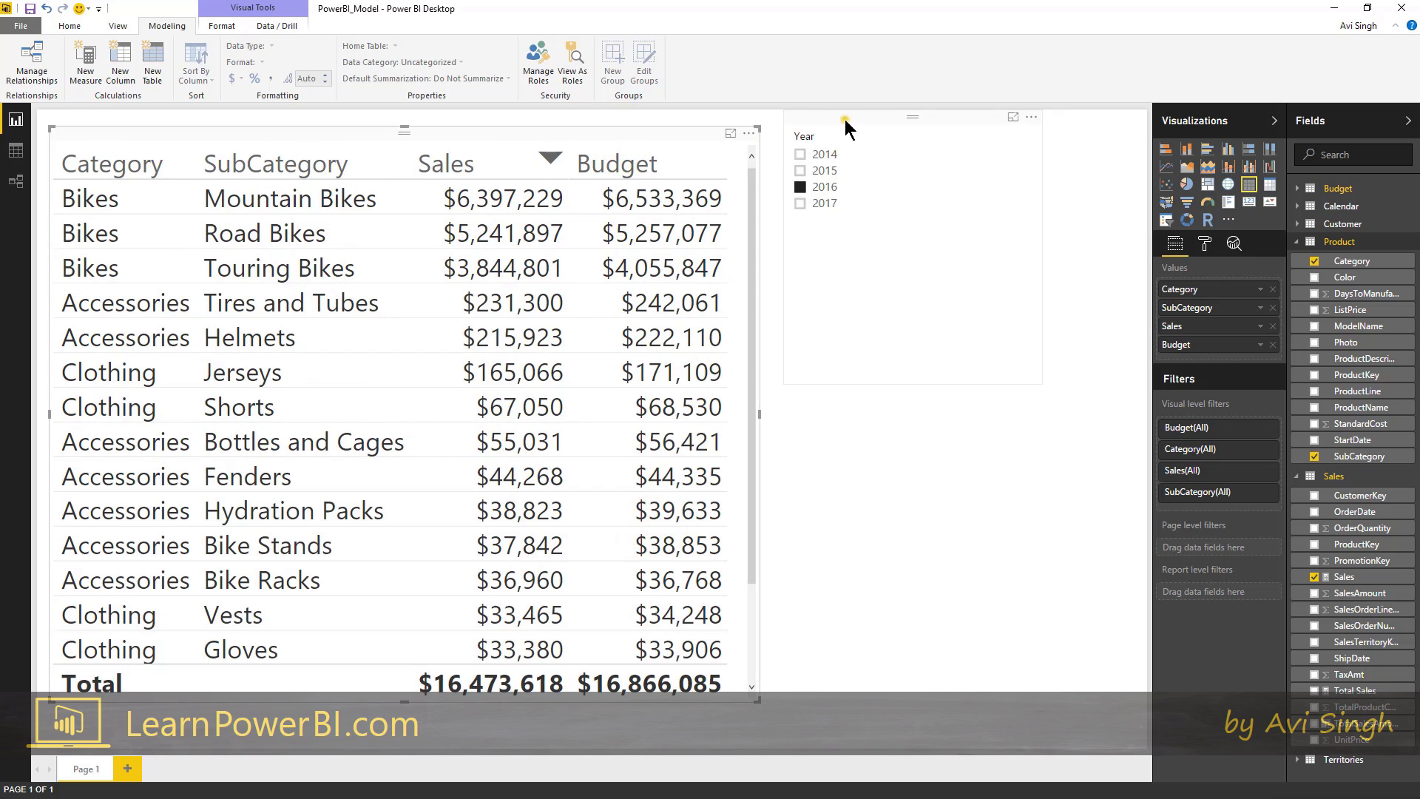
Move the Year slicer to the top right and shrink it, checking its General format settings.
left_click_drag(846, 128, 951, 144)
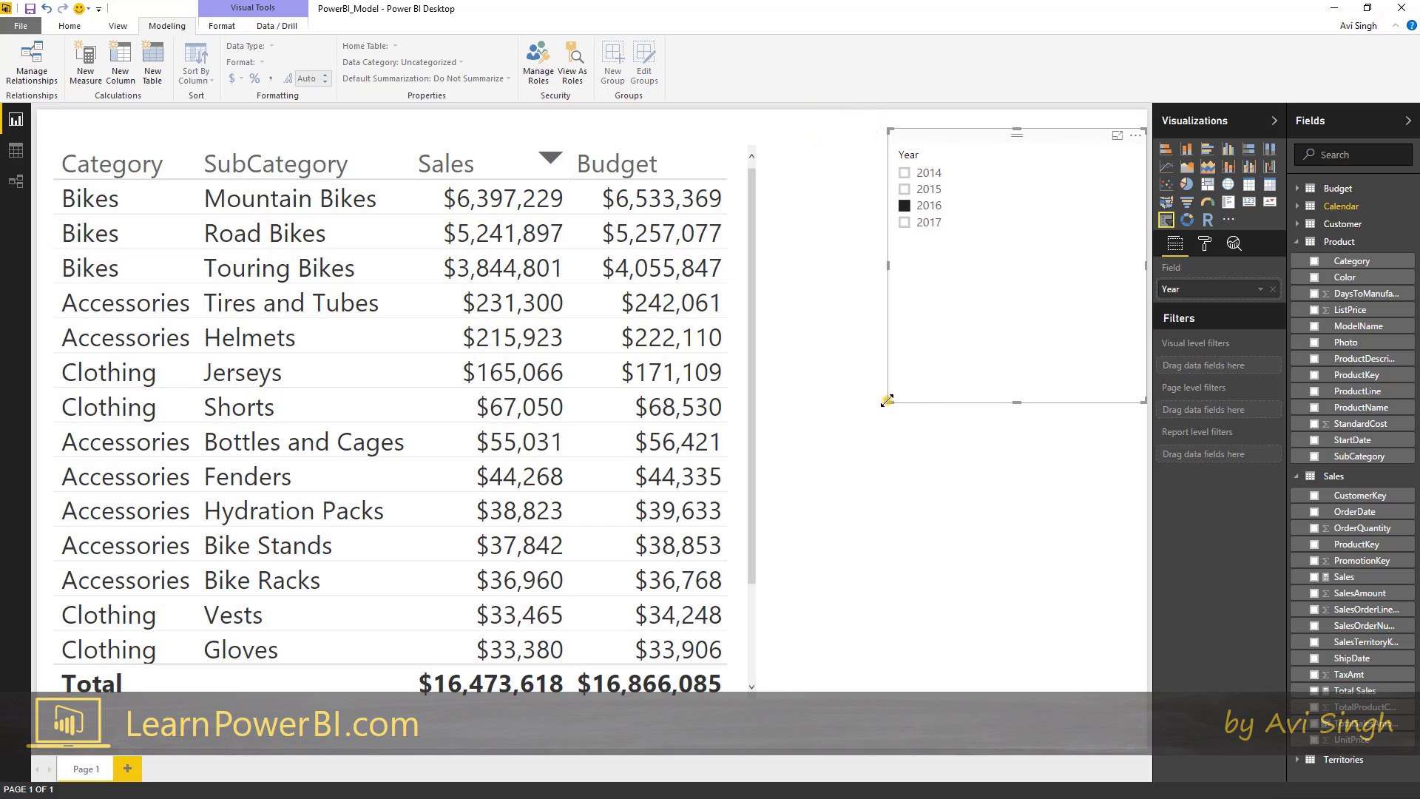
left_click_drag(887, 401, 1019, 284)
left_click(1204, 245)
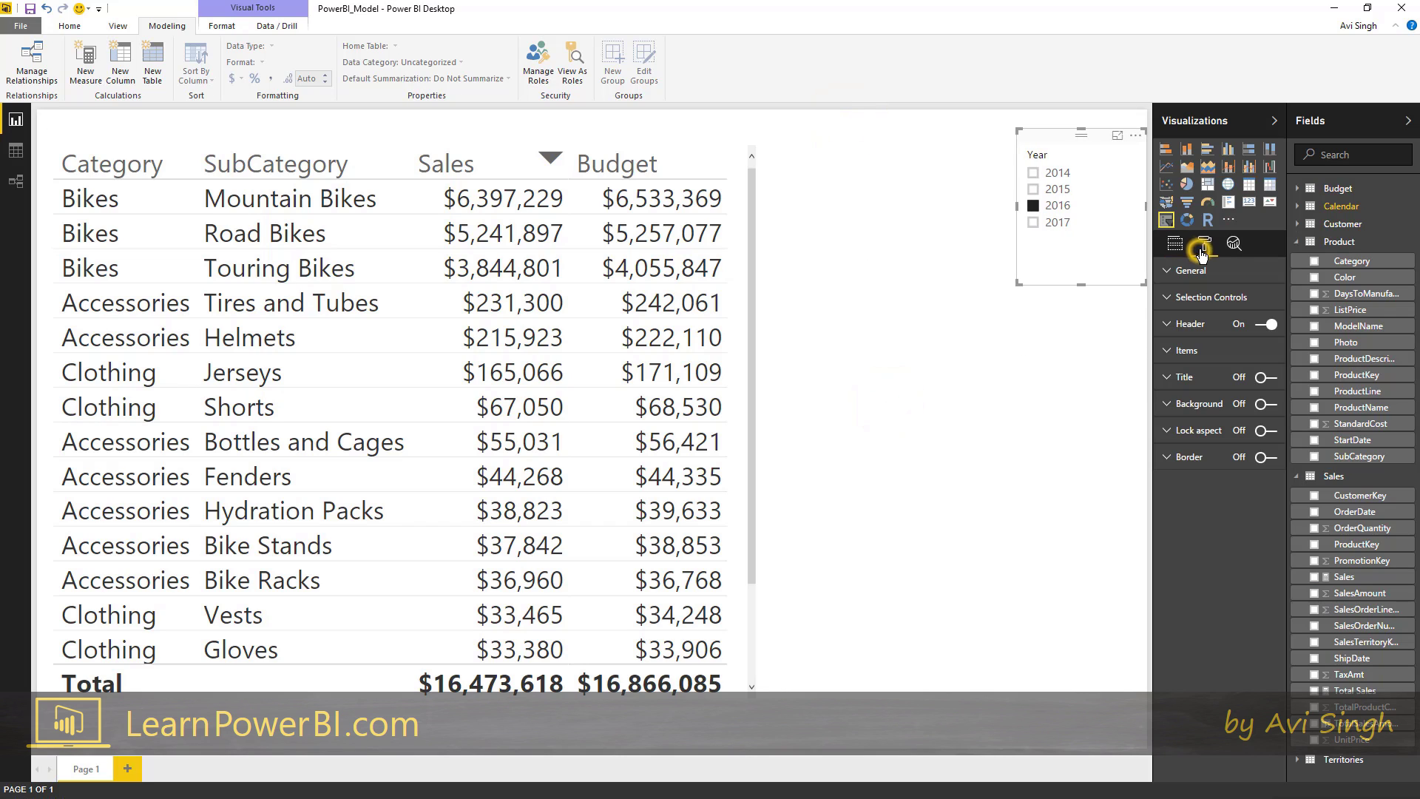
left_click(1190, 271)
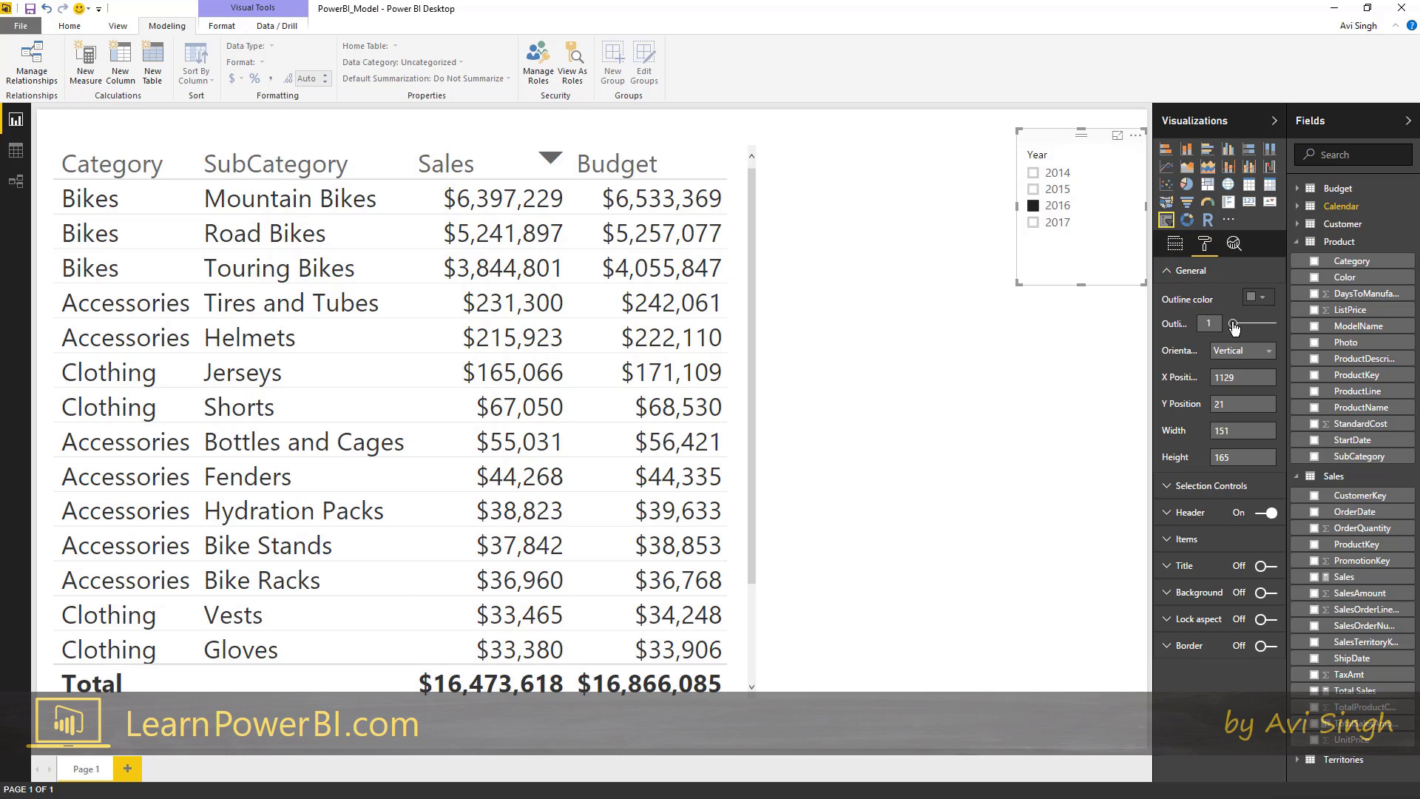
left_click(1191, 270)
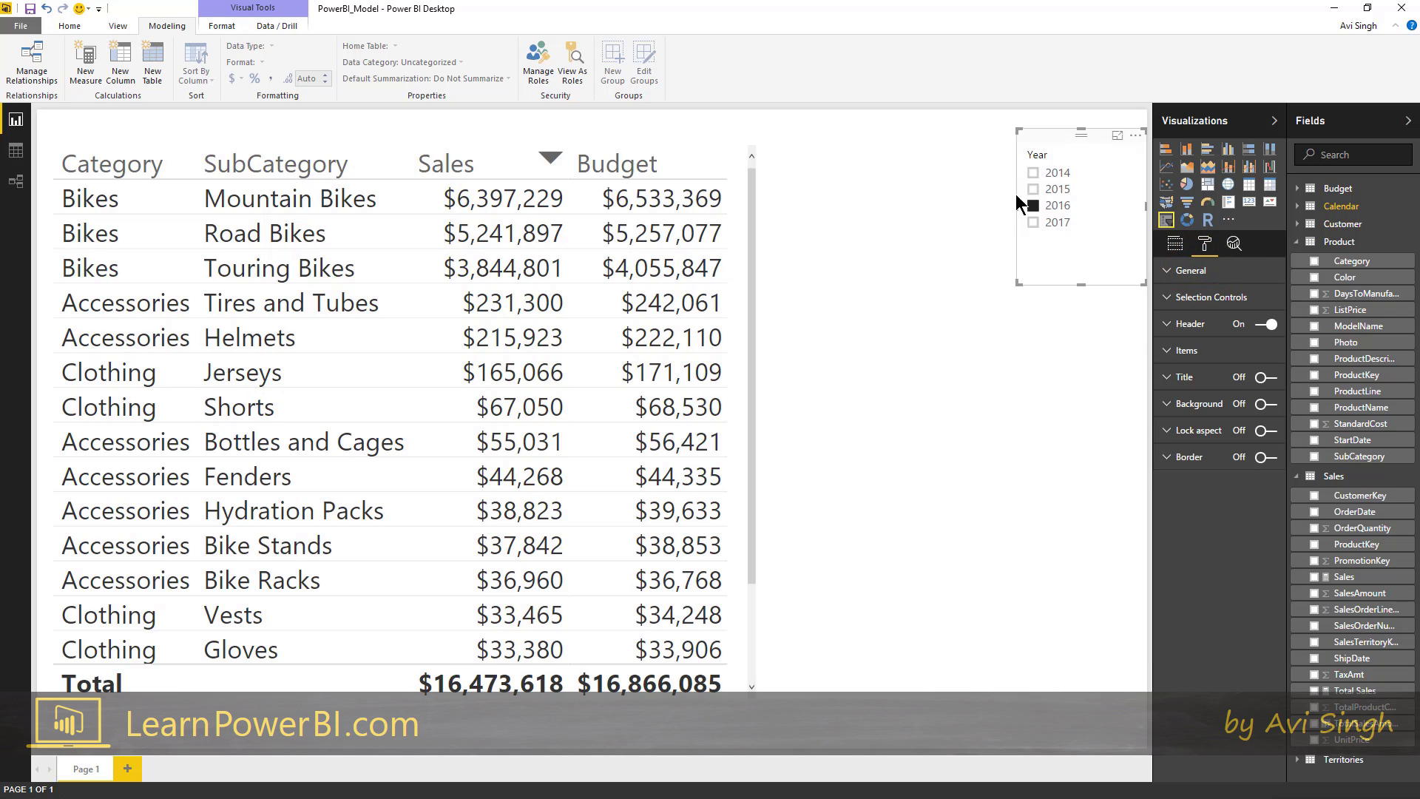
left_click(1056, 134)
left_click_drag(1040, 132, 1010, 130)
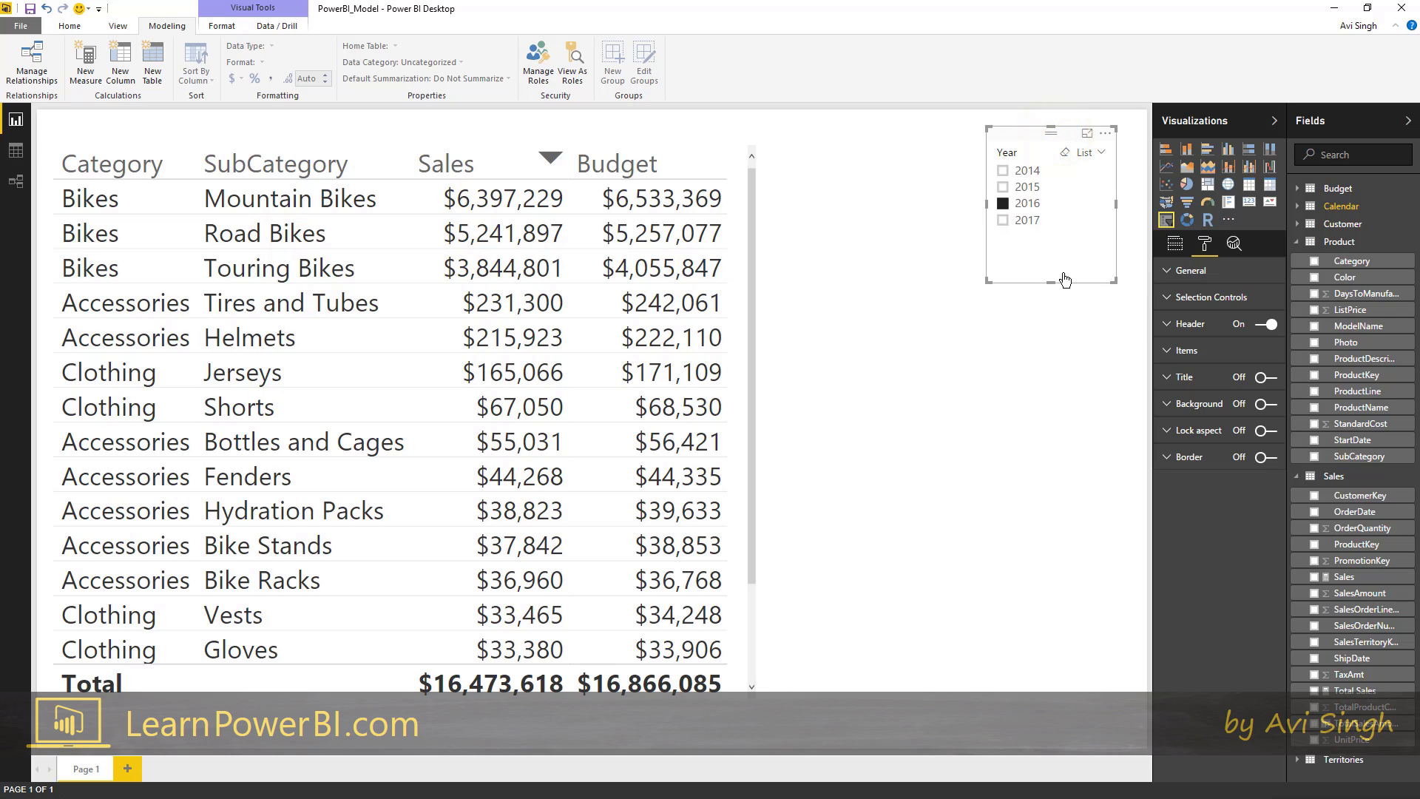
left_click(1297, 242)
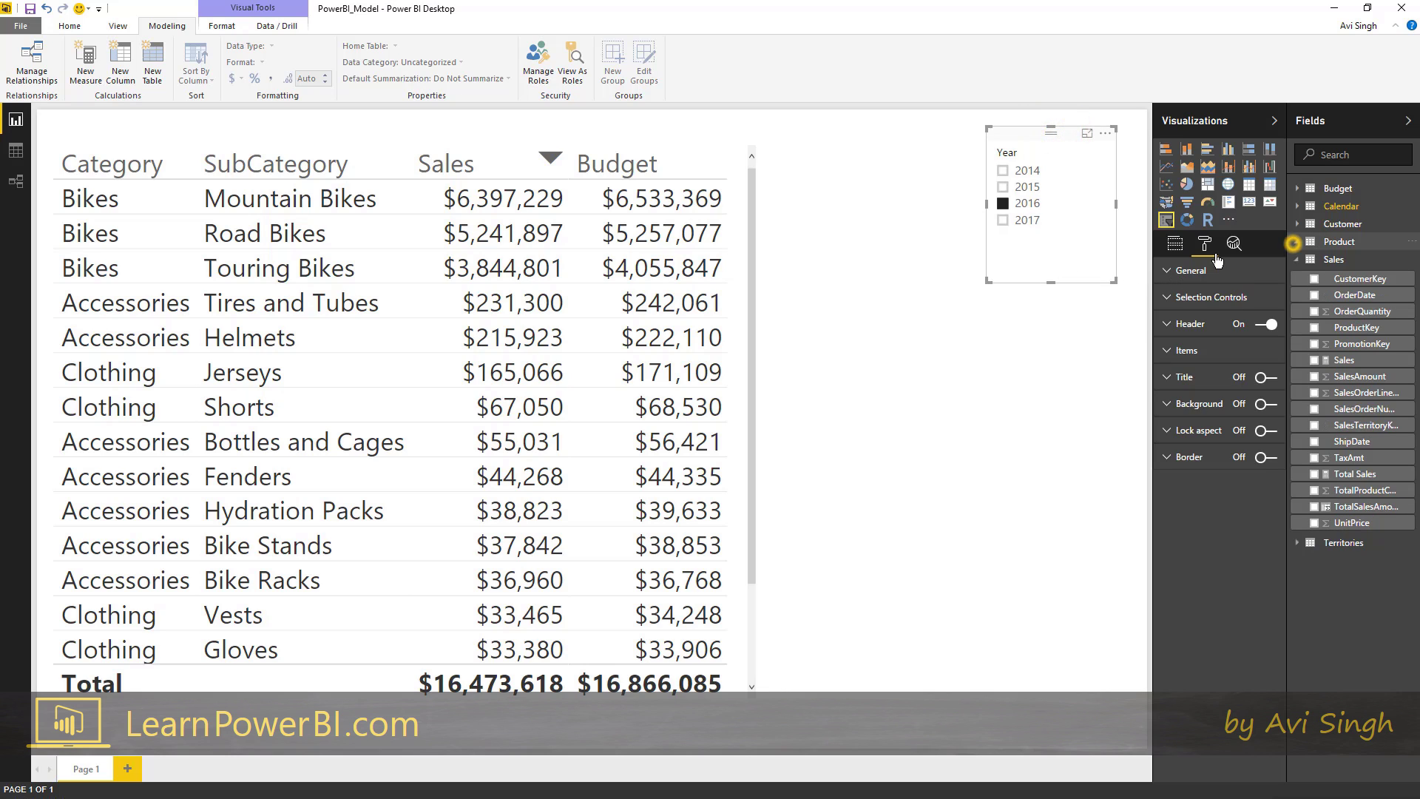
left_click(941, 450)
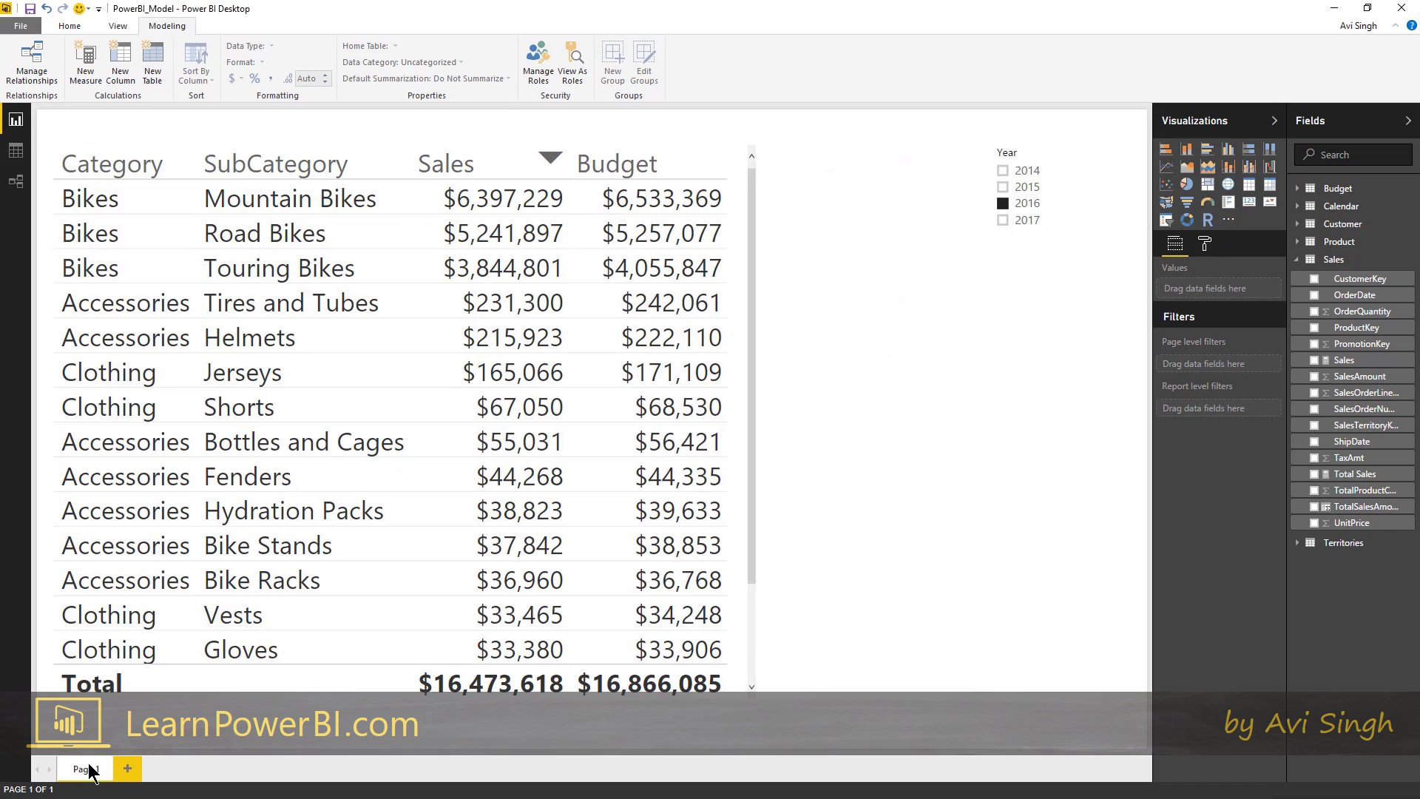
Add a blank Page 2, switch between the two pages, and finish on Page 1.
left_click(127, 768)
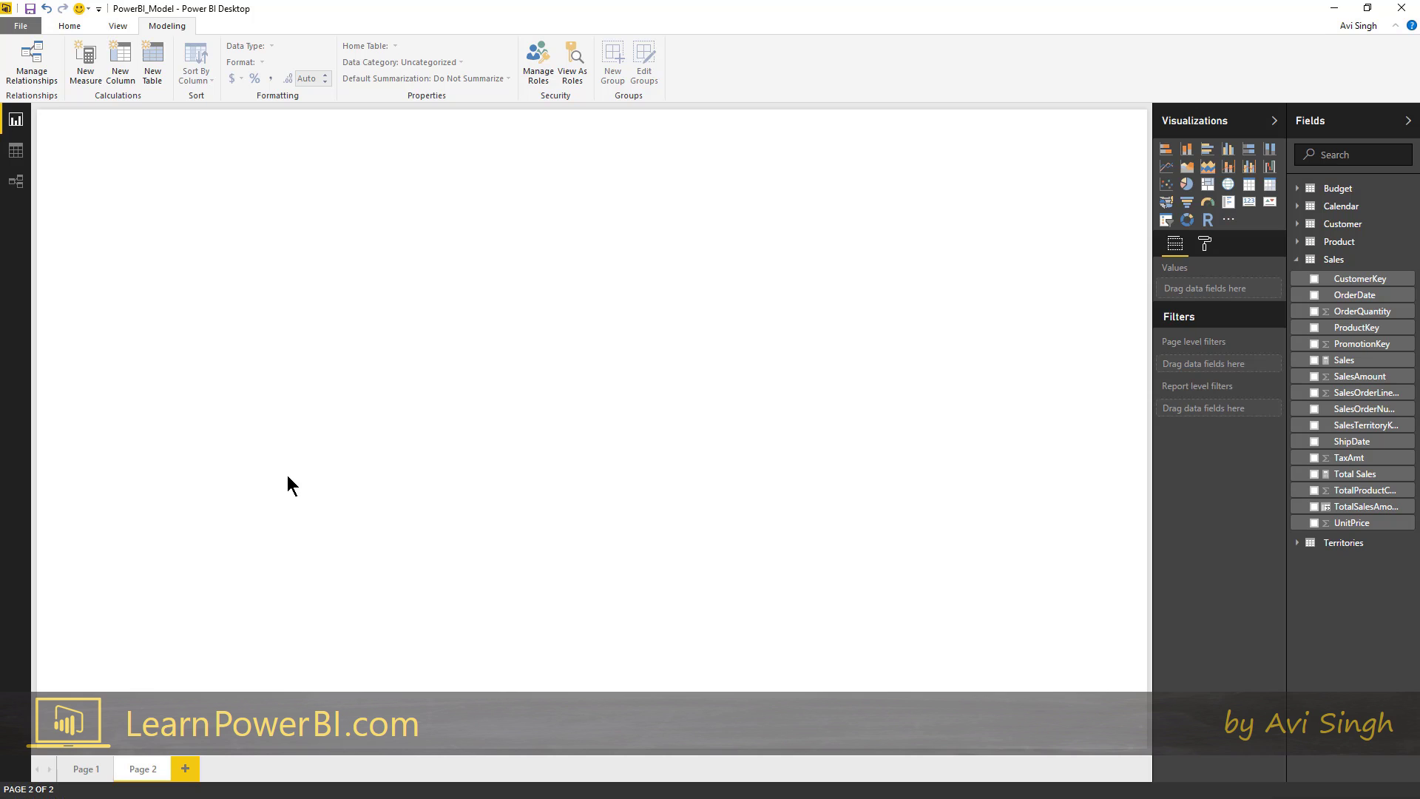
left_click(85, 773)
left_click(141, 768)
left_click(84, 769)
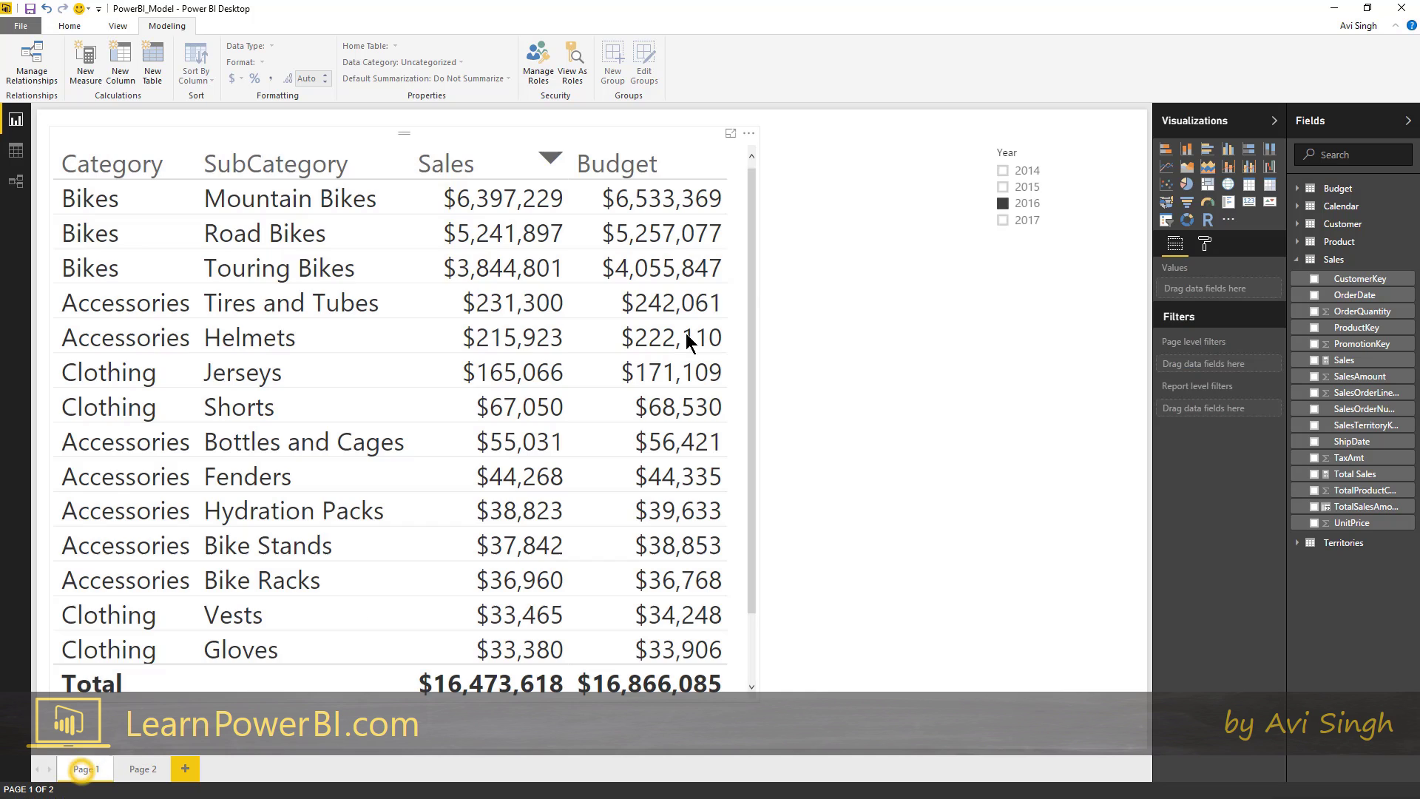
Add a page-level Year filter for 2016, delete and restore the slicer, then reset the filter to all years.
left_click(1299, 208)
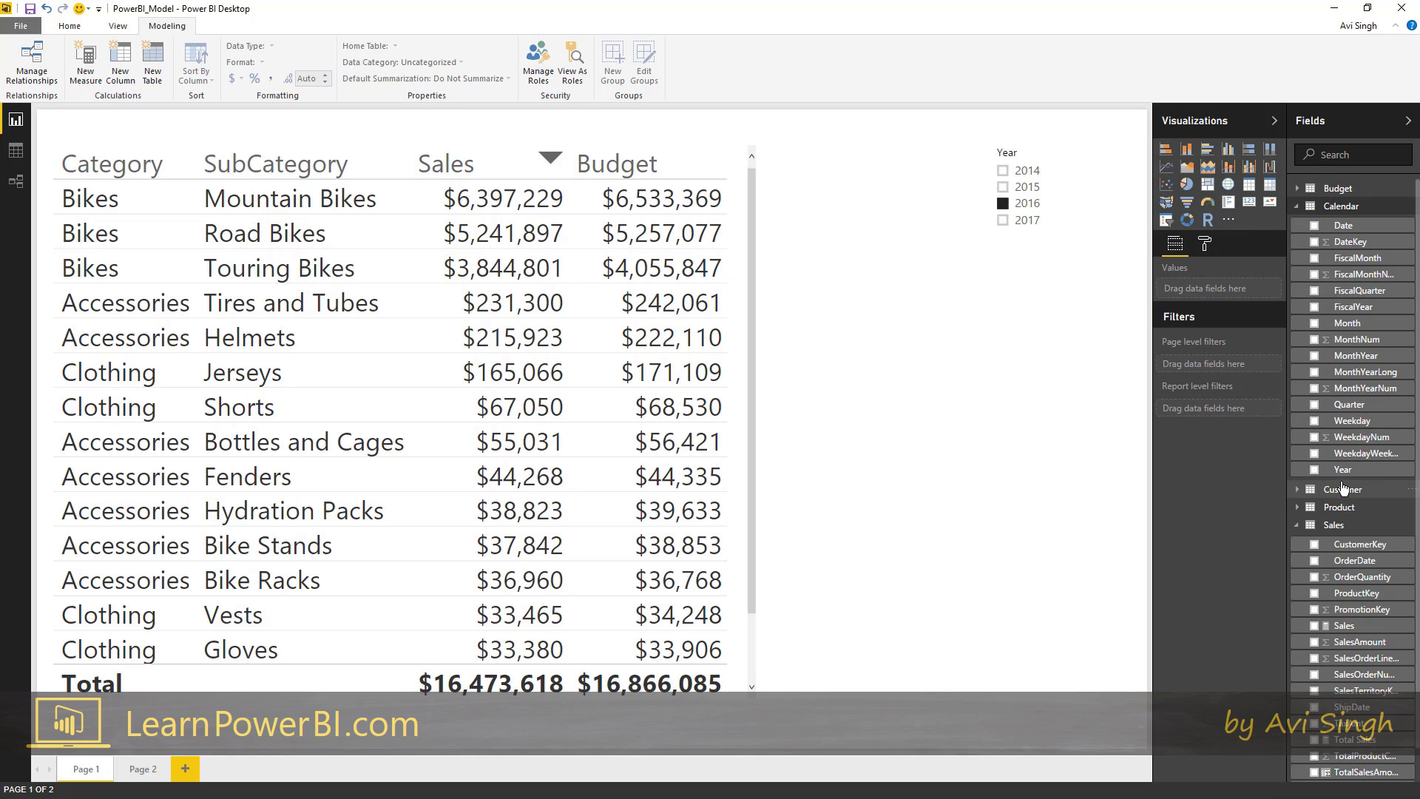
left_click_drag(1356, 472, 1226, 374)
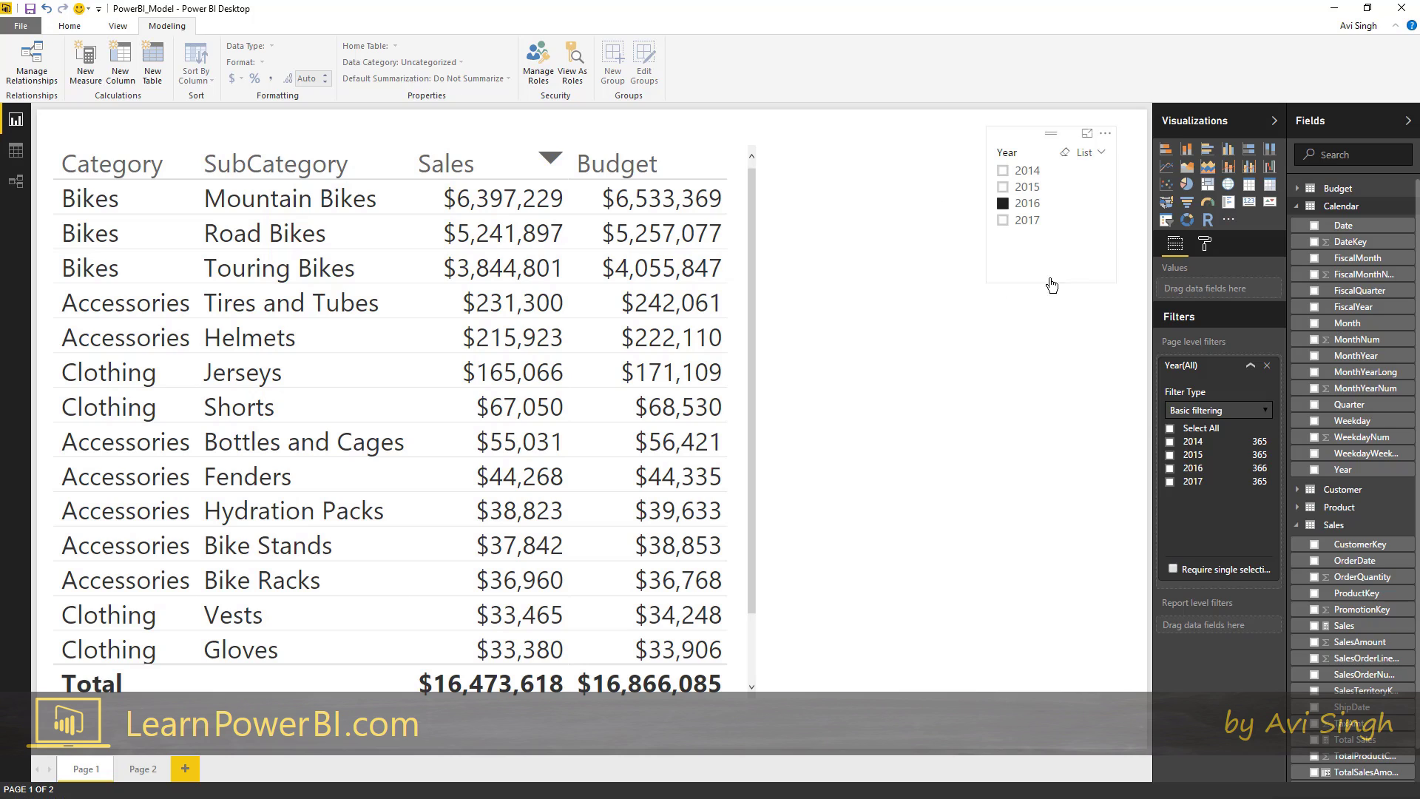
left_click(1170, 468)
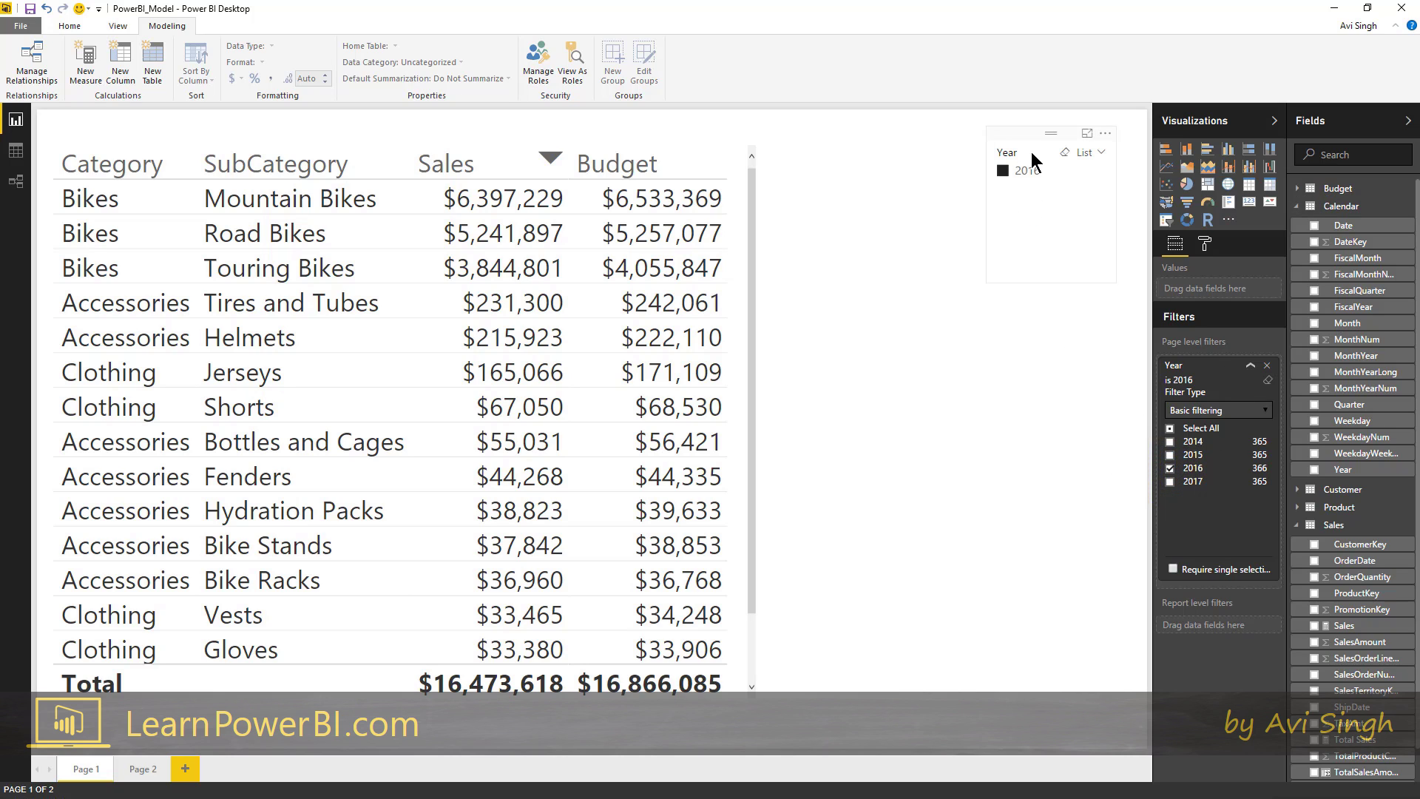
left_click(1026, 139)
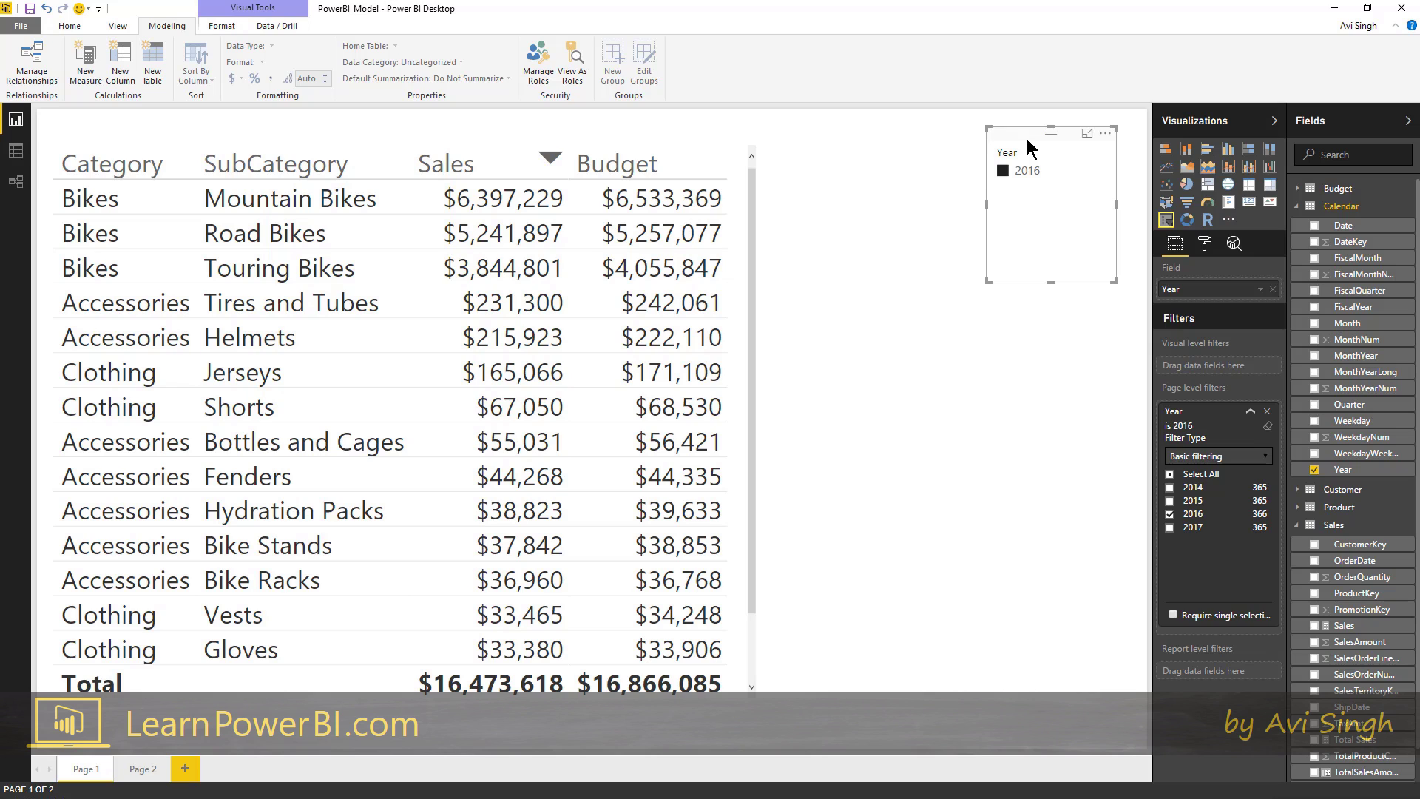
key("Delete")
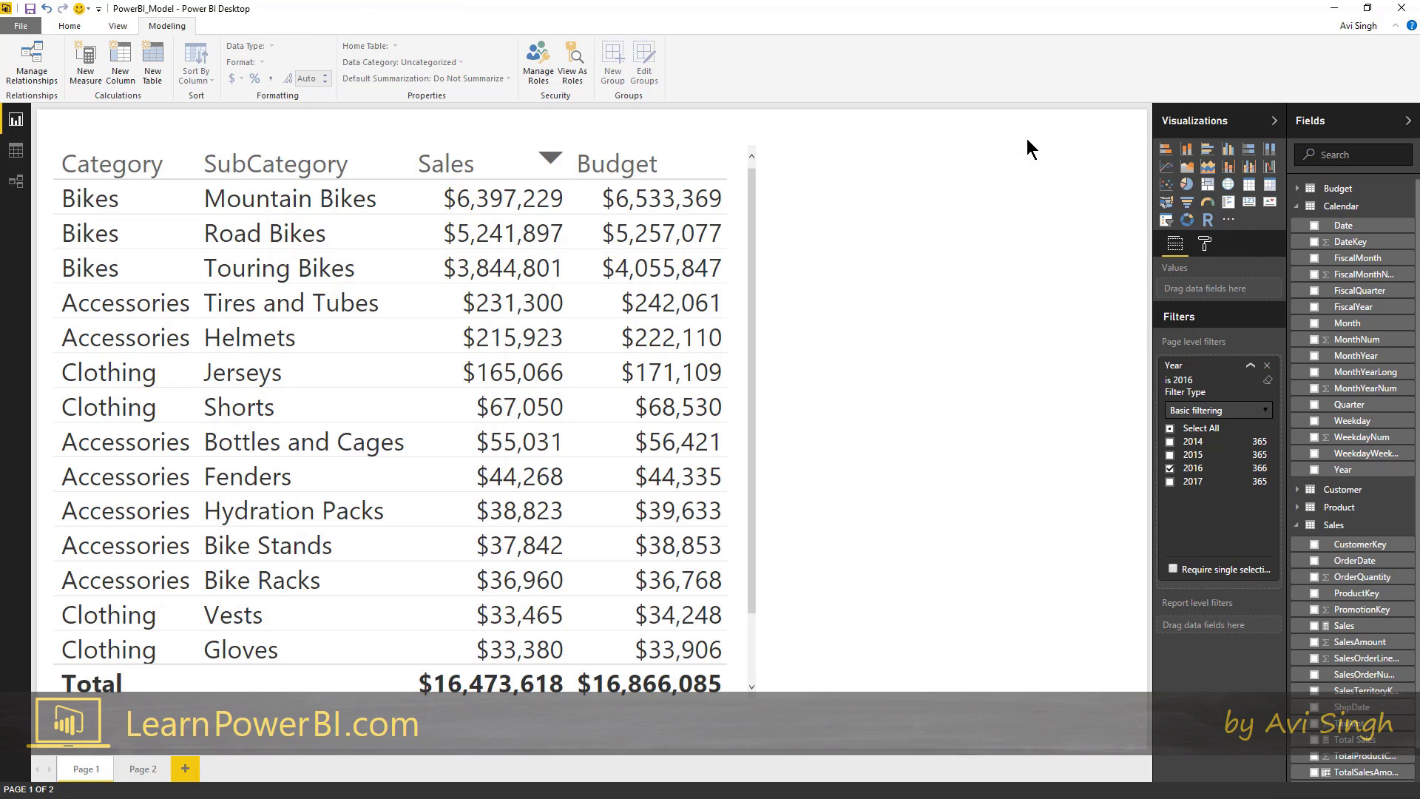
key("ctrl+z")
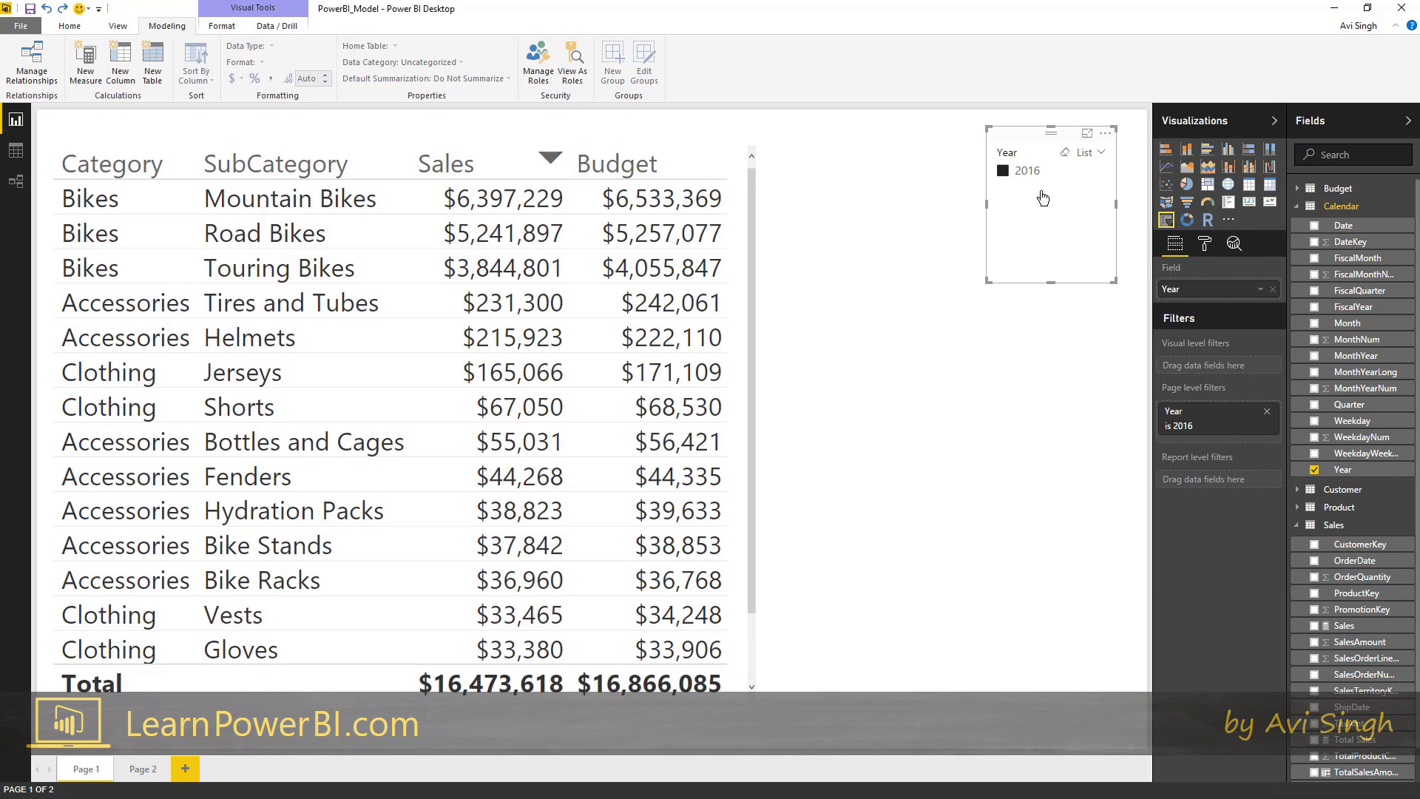
left_click(1268, 426)
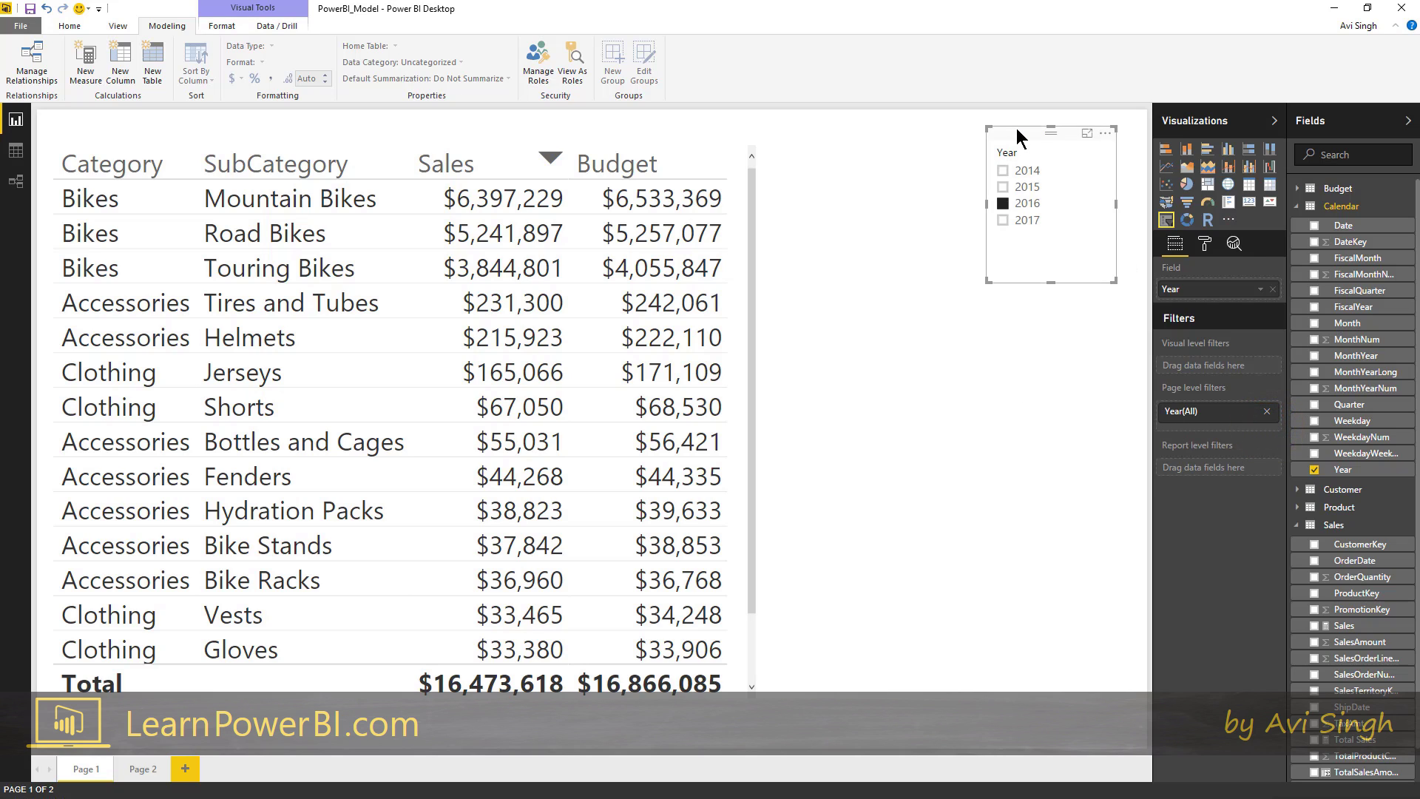
left_click_drag(1016, 127, 1008, 128)
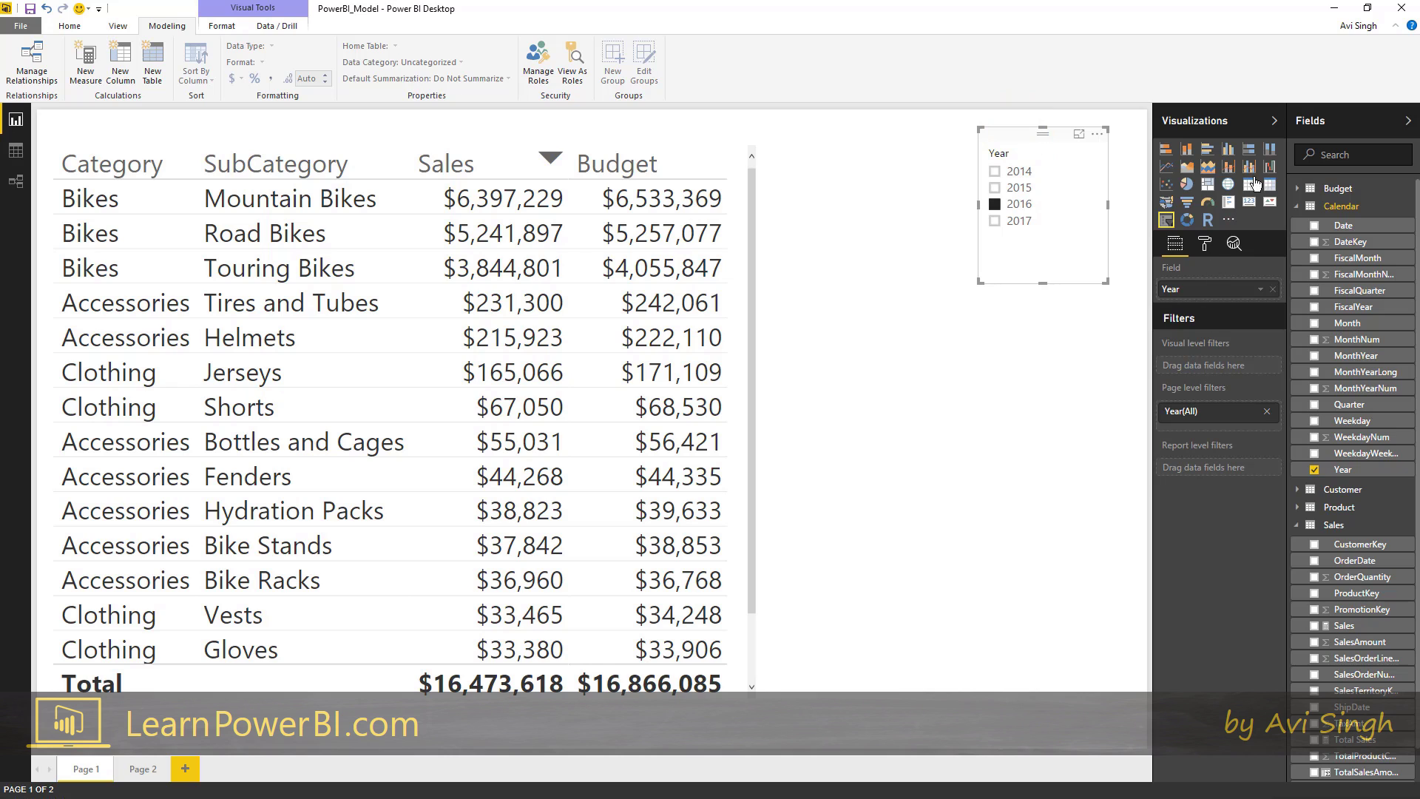
left_click(1273, 121)
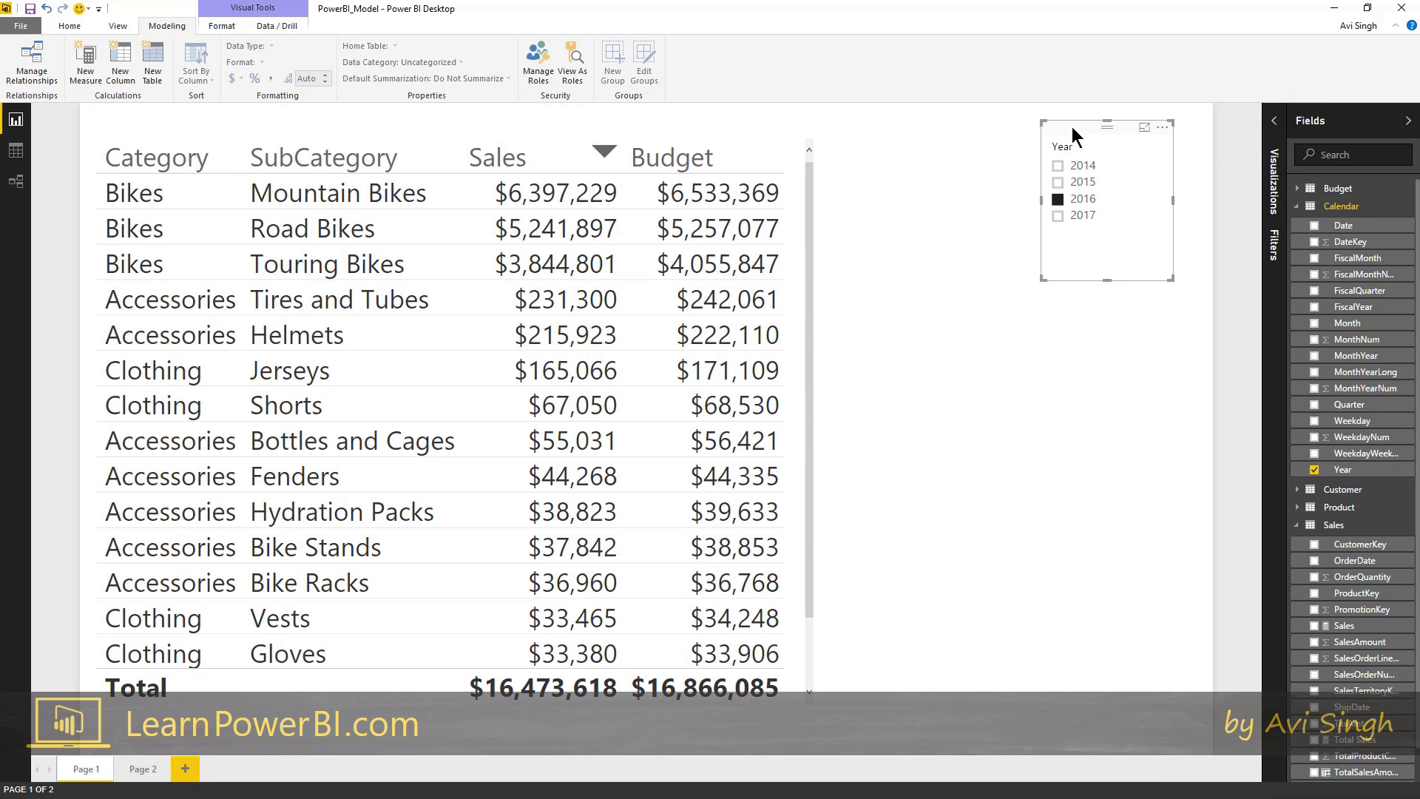
left_click_drag(1072, 126, 1063, 129)
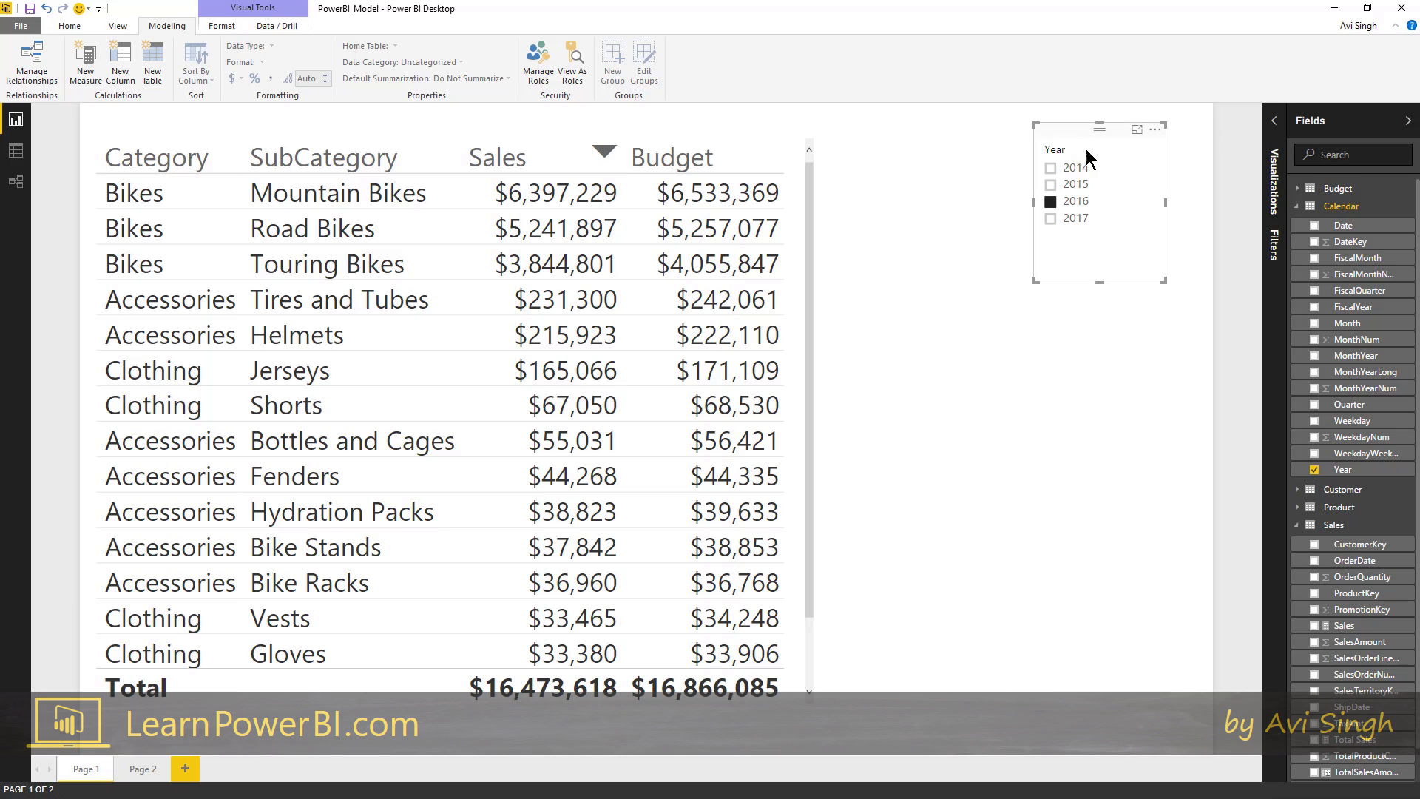
left_click(1278, 126)
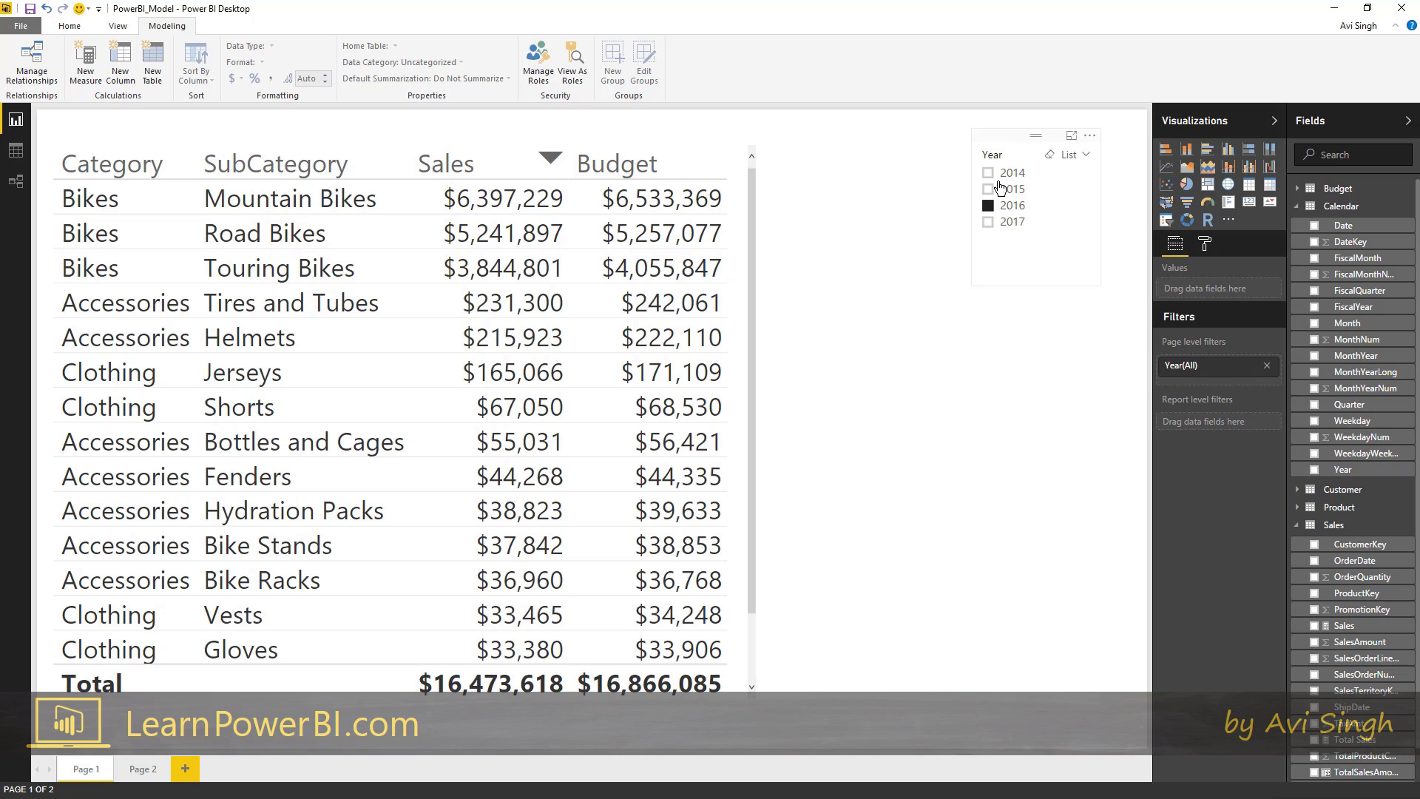
Set the page-level Year filter to 2016 and delete the Year slicer from Page 1.
left_click(1013, 138)
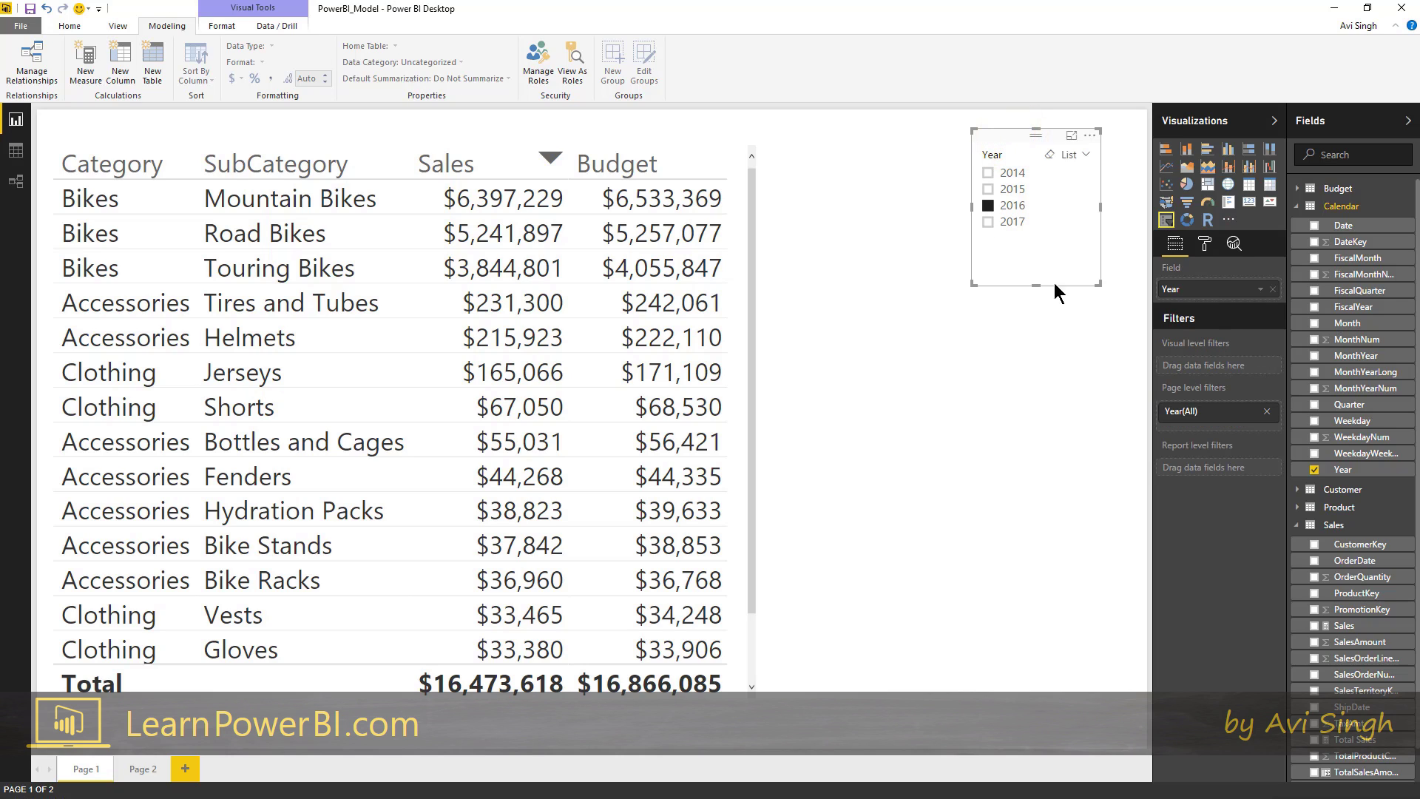
left_click(1025, 136)
left_click(1217, 411)
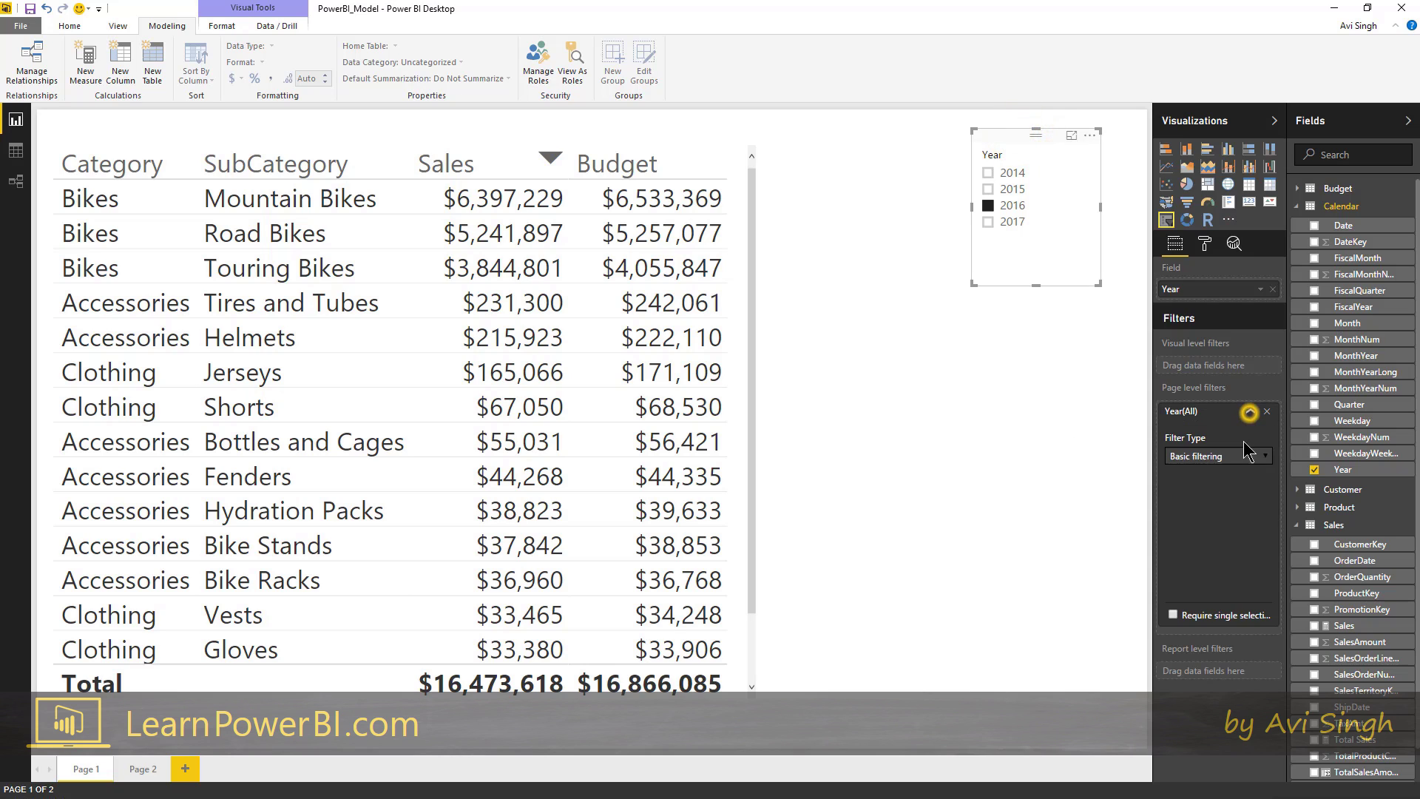
left_click(1169, 514)
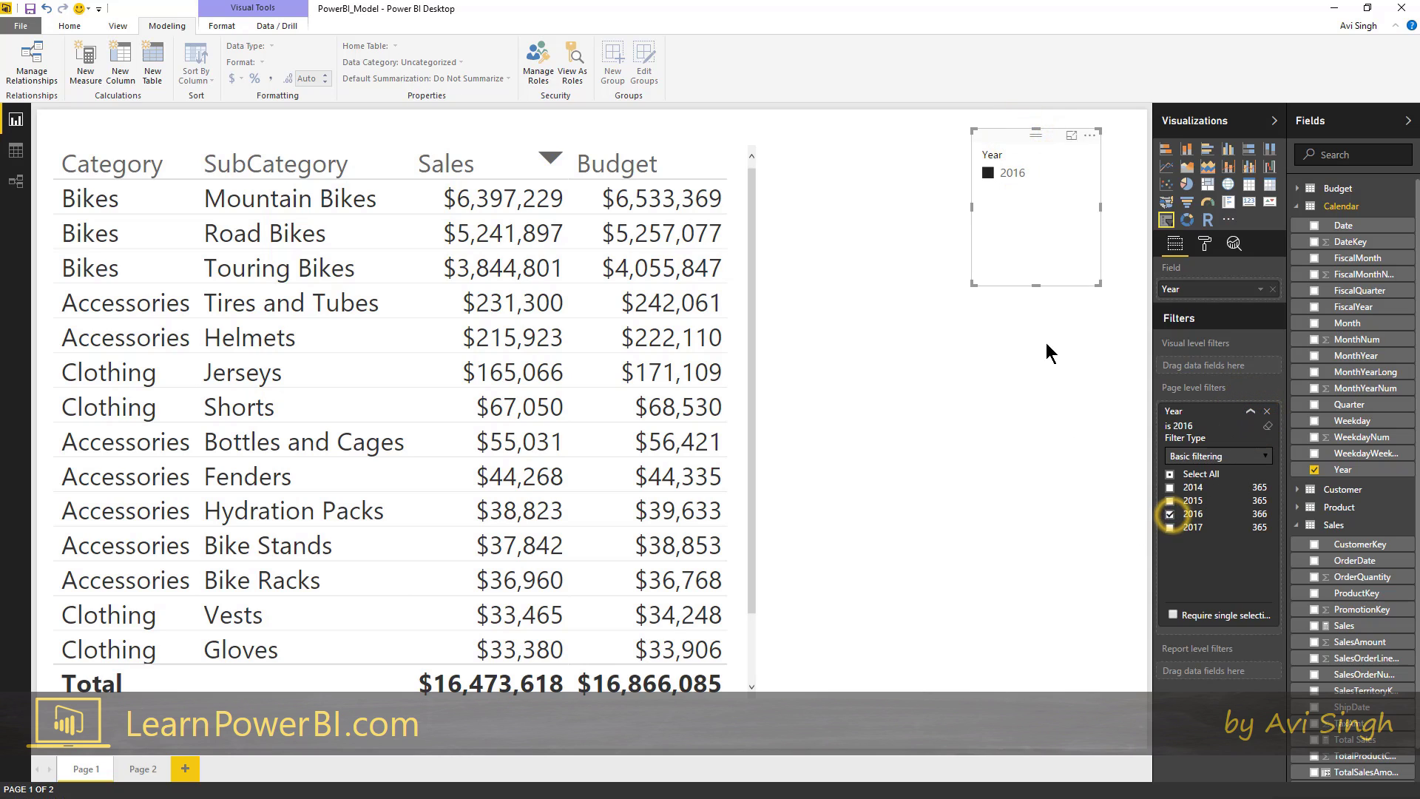
left_click(1015, 137)
key("Delete")
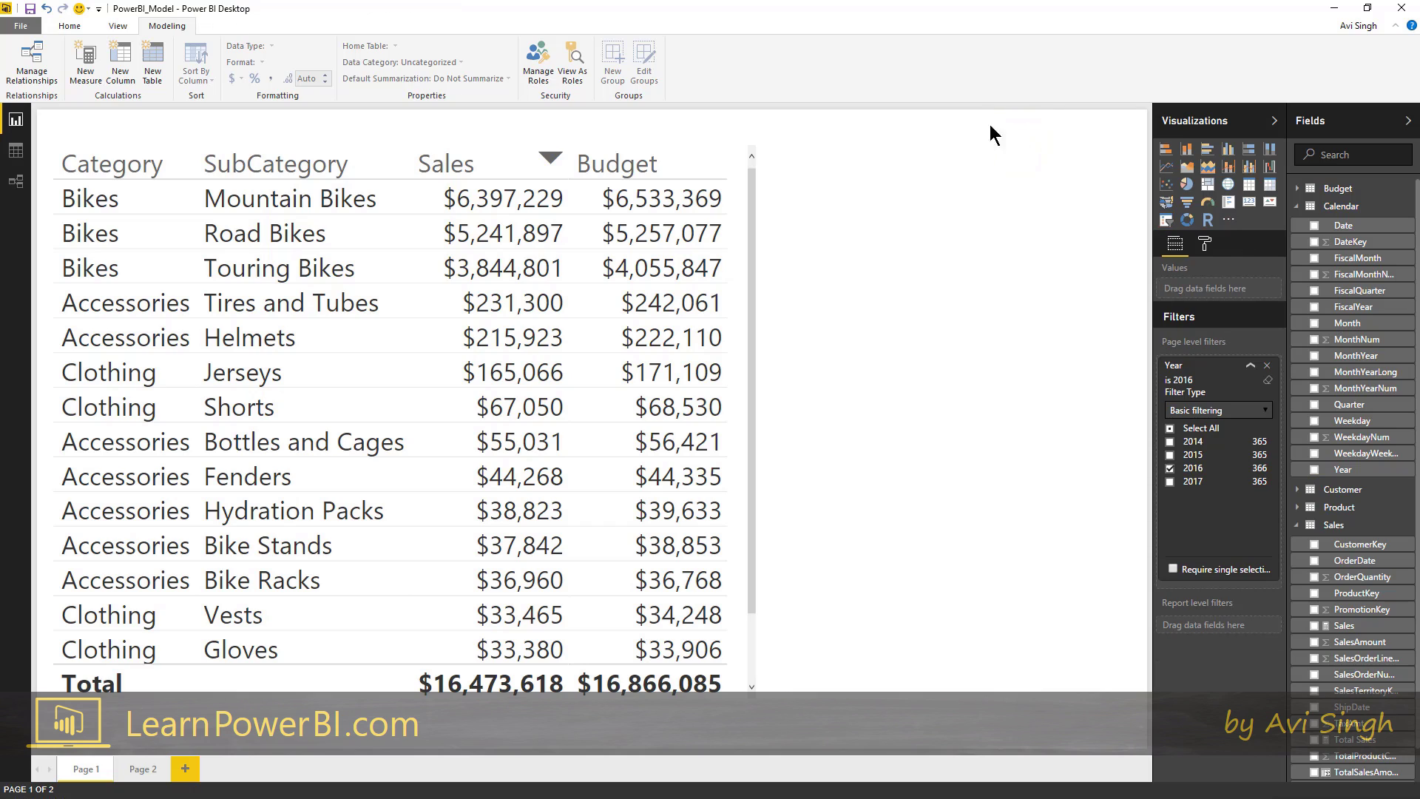